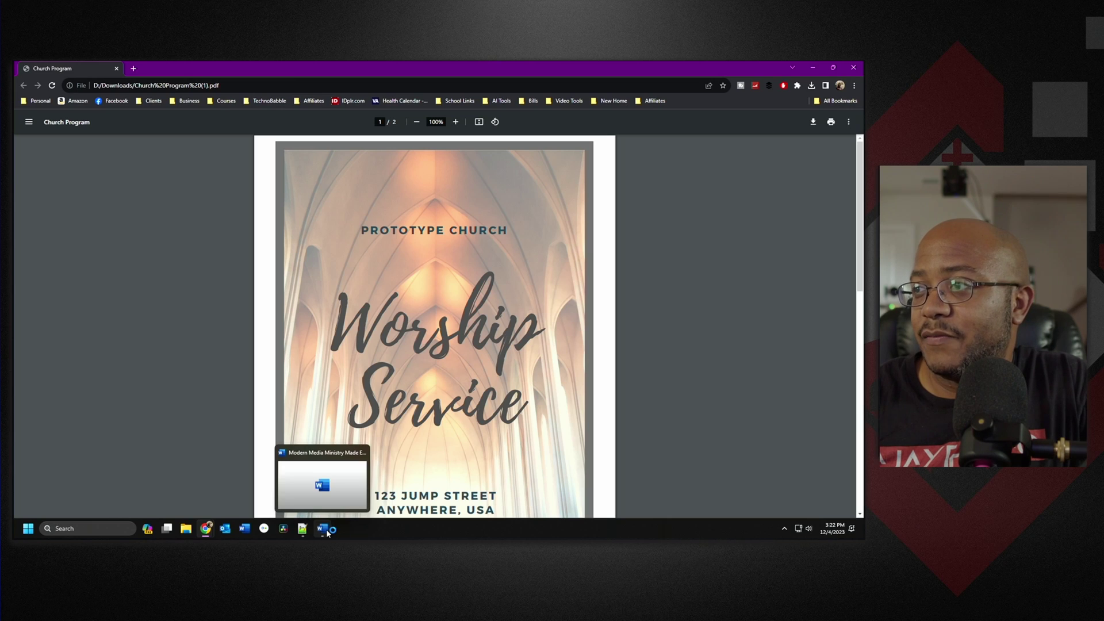
Set Word's print printer to Microsoft Print to PDF, then close Word.
left_click(323, 529)
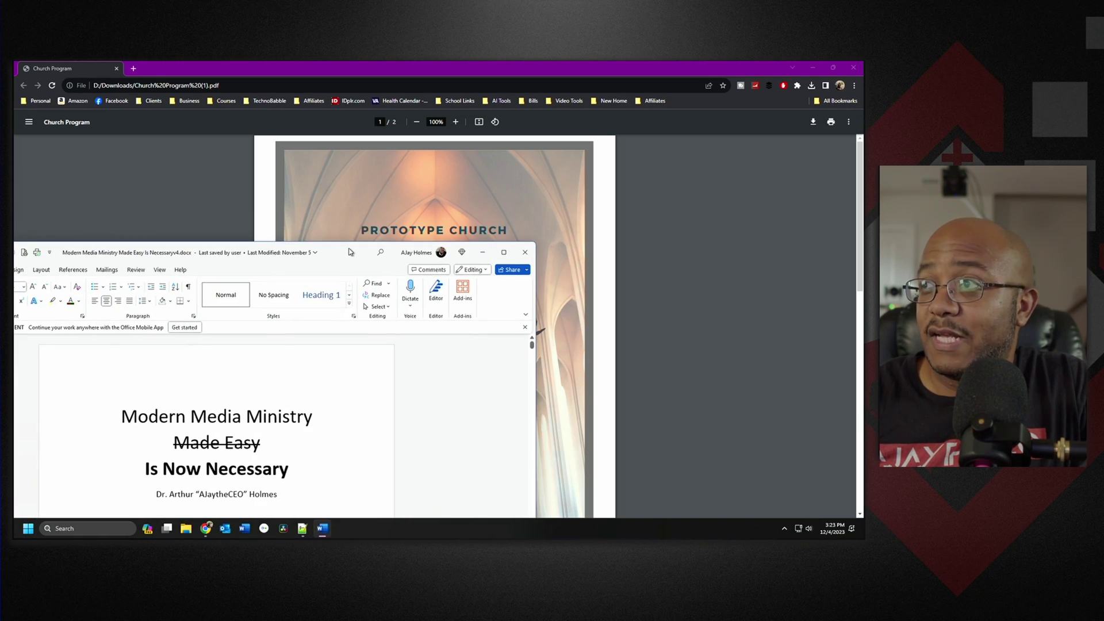
double_click(347, 248)
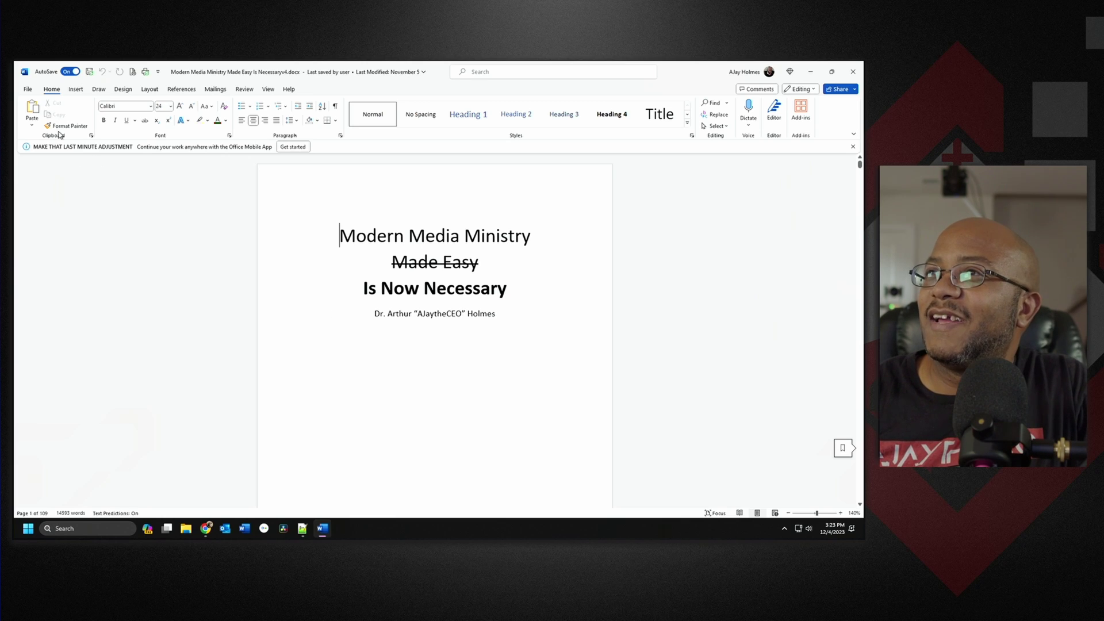
left_click(28, 89)
left_click(48, 225)
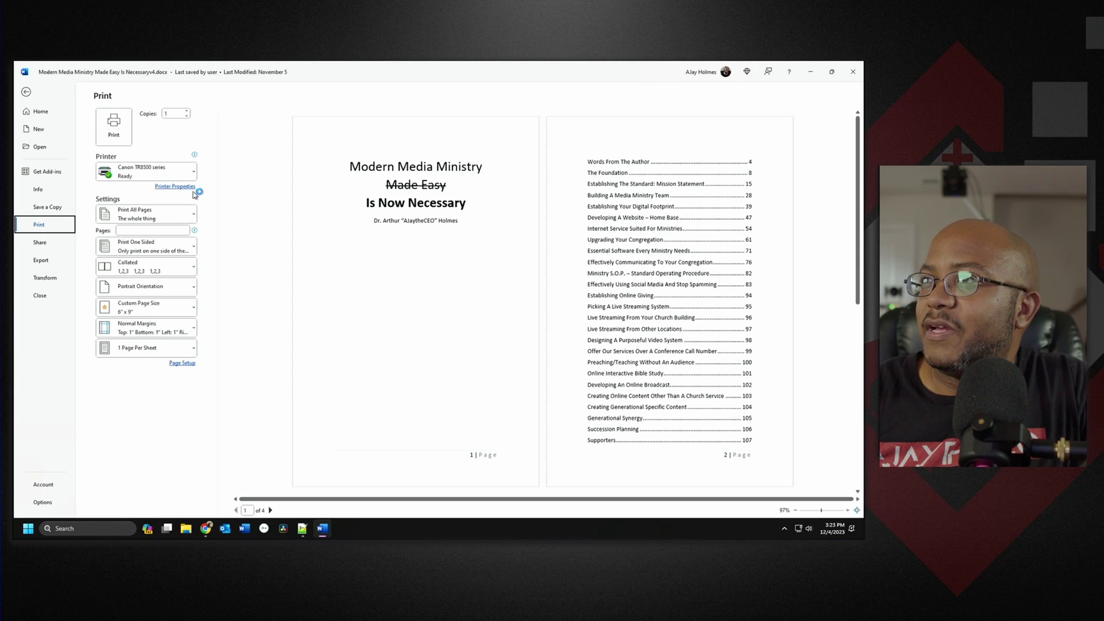
left_click(187, 175)
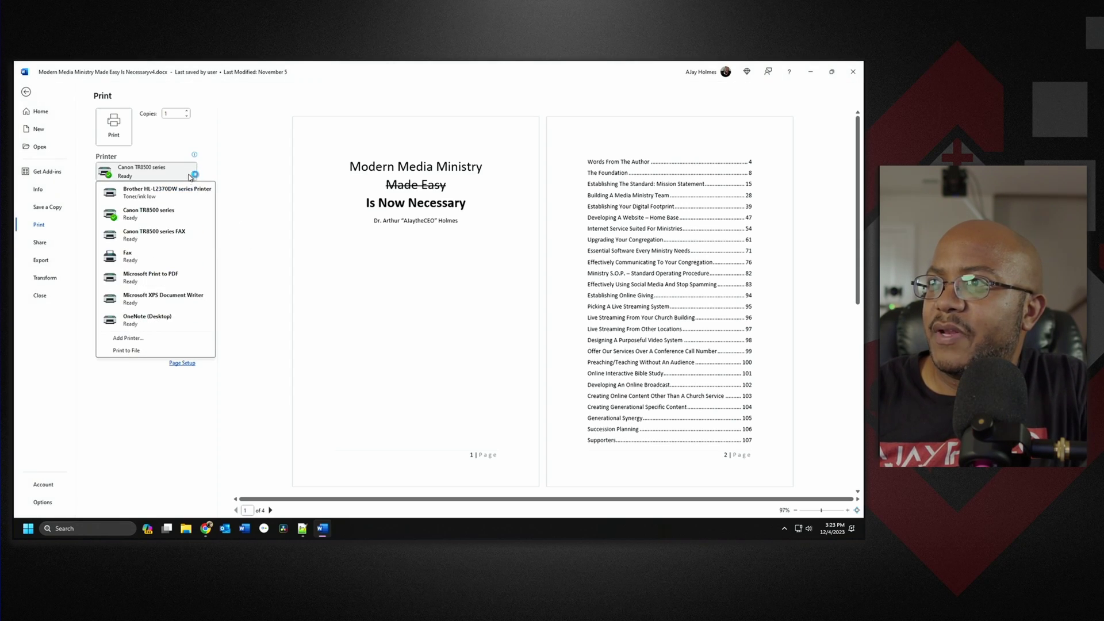
left_click(179, 278)
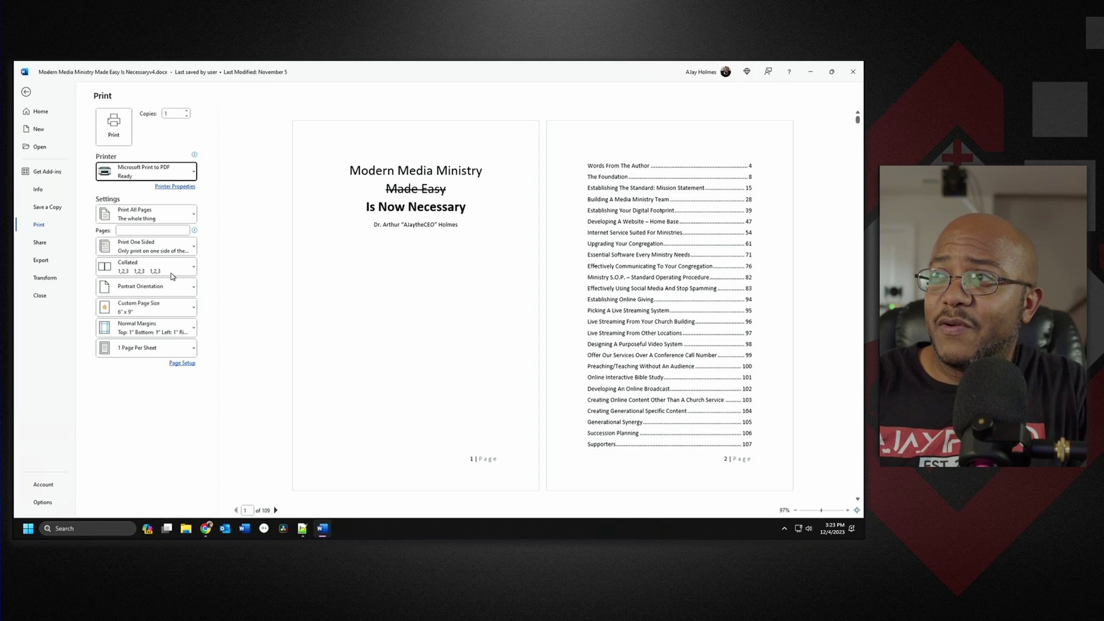
left_click(852, 73)
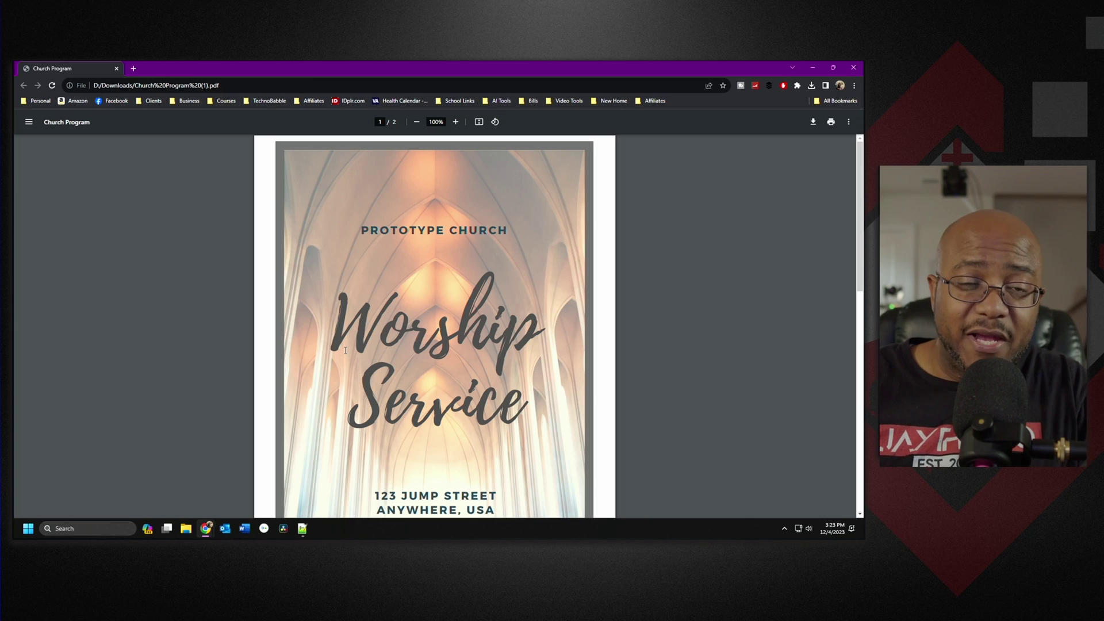
Scroll the PDF to page 2 and load drive.google.com in a new tab.
scroll(405, 452, "down", 10)
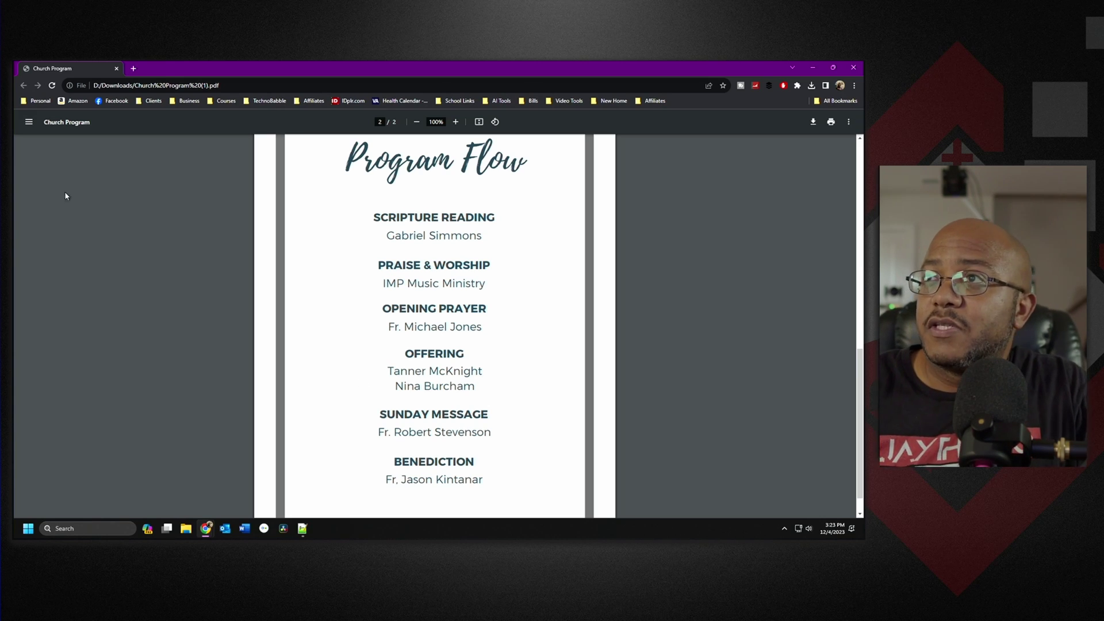
left_click(136, 70)
type("dri")
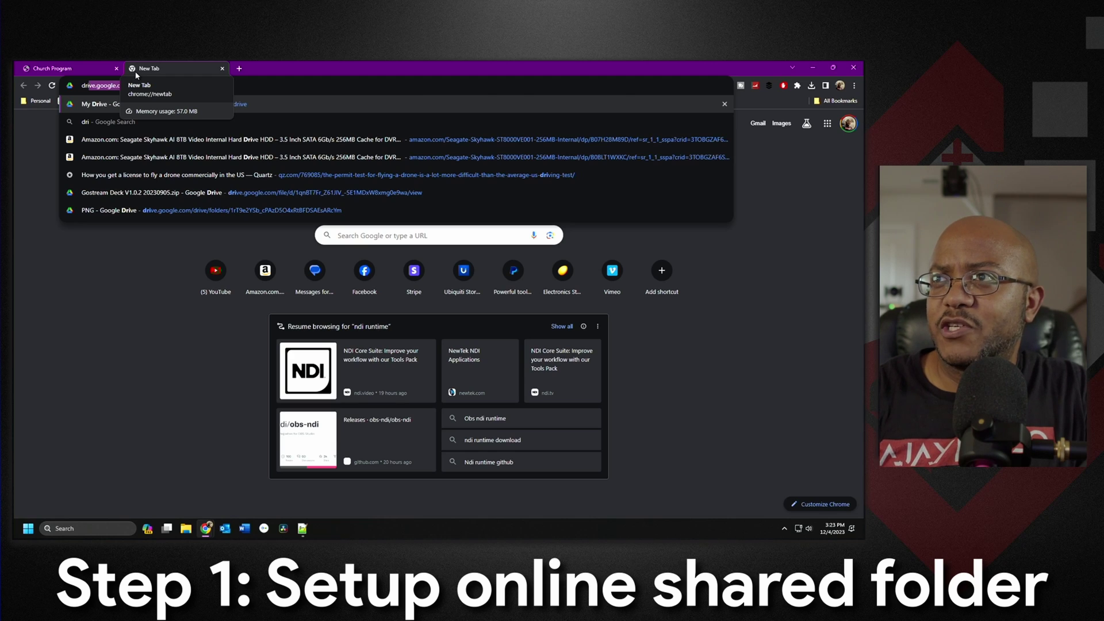
key("Return")
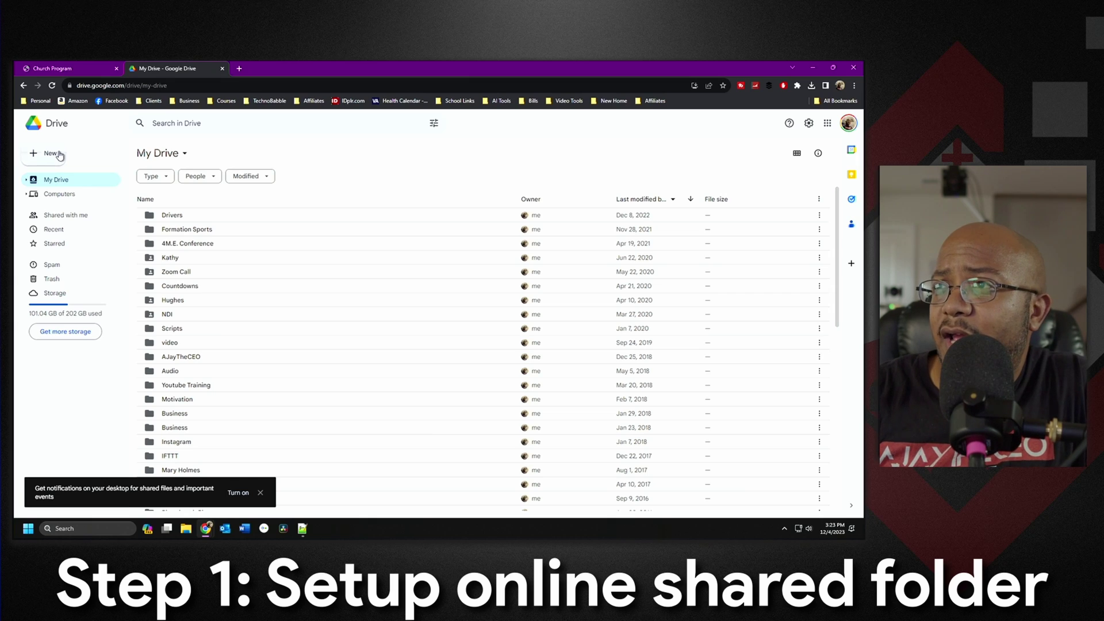
Create a new folder named 'Church Program' in My Drive and open it.
left_click(59, 155)
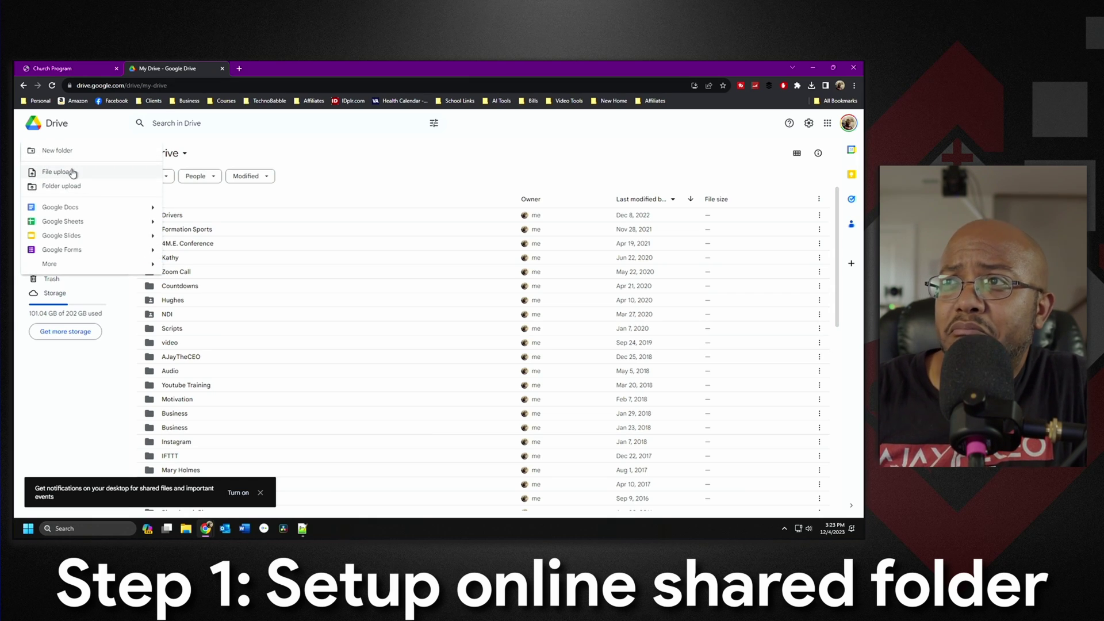
left_click(57, 151)
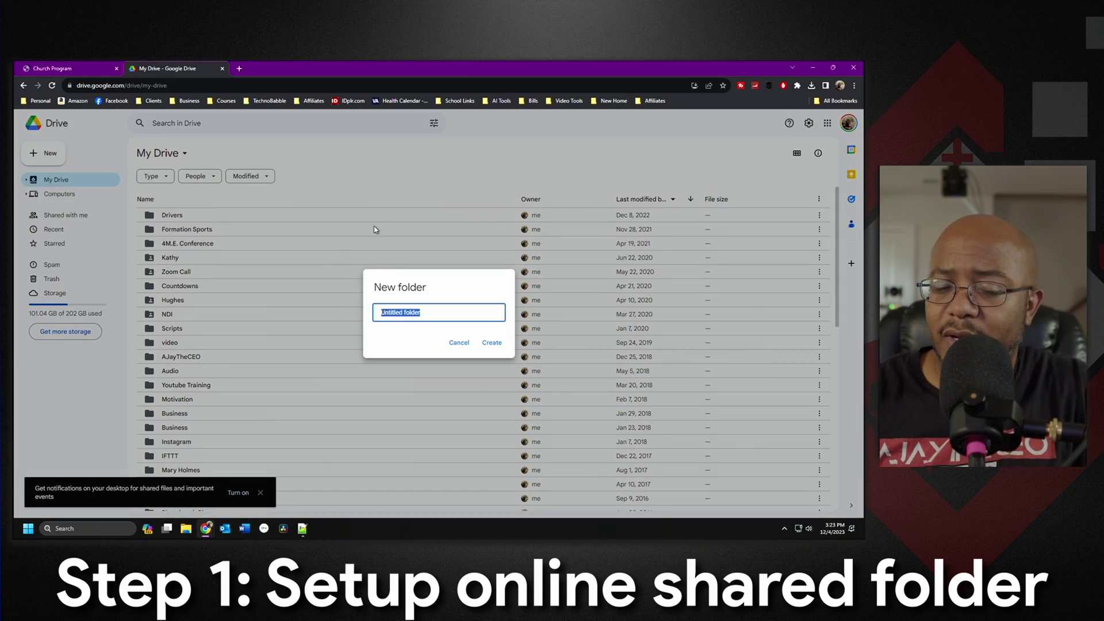
type("C")
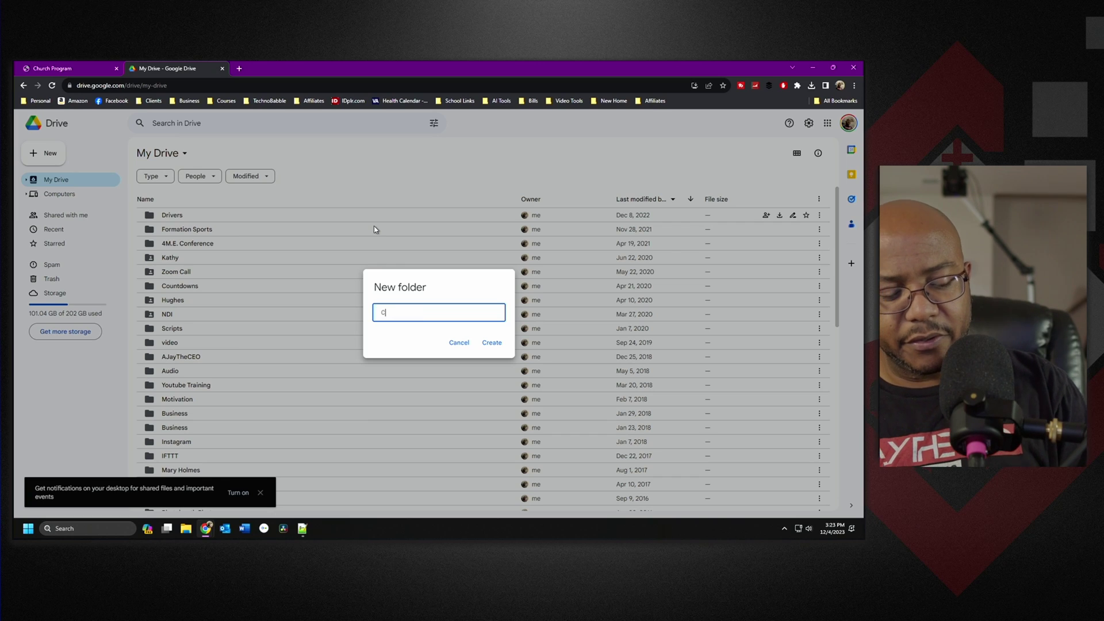
type("hurch Program")
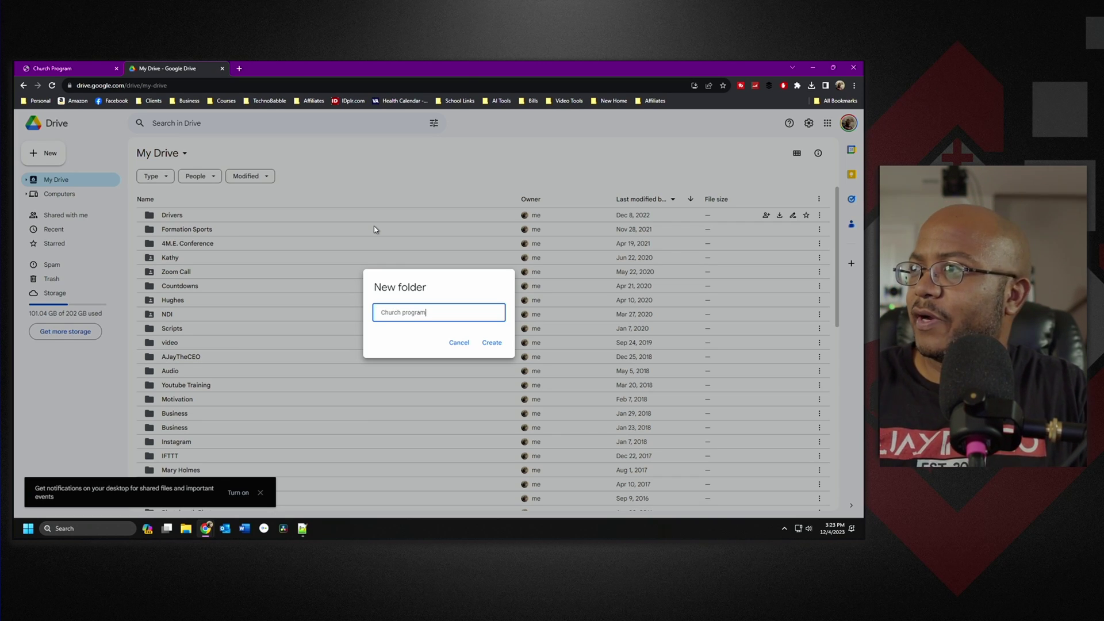
key("Return")
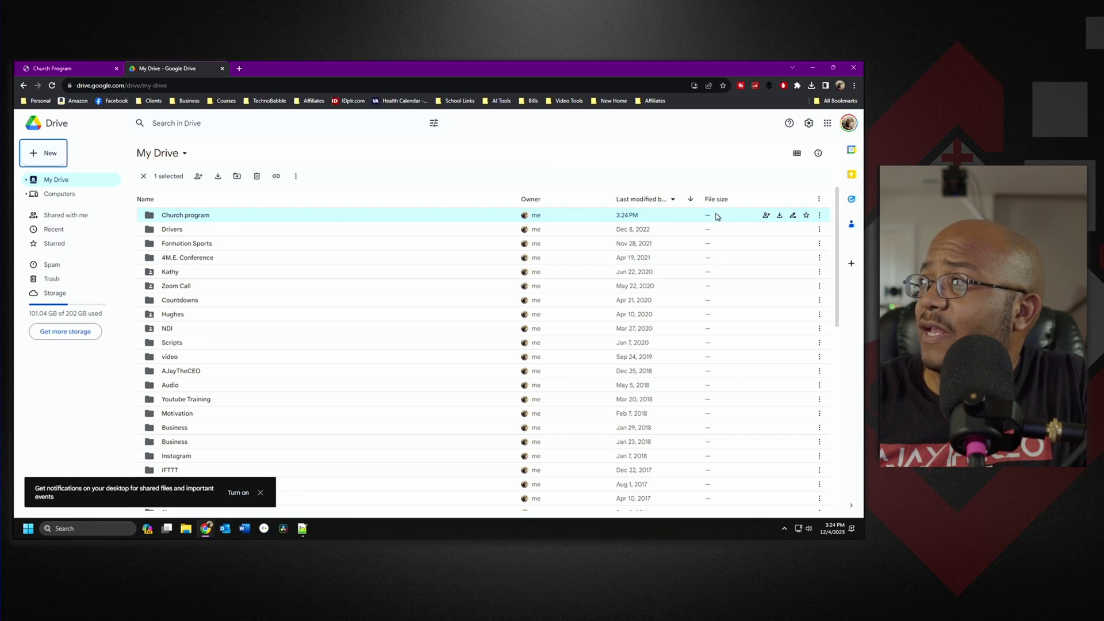
double_click(187, 215)
Upload Church Program (1).pdf from Chrome's downloads into the folder.
left_click(812, 86)
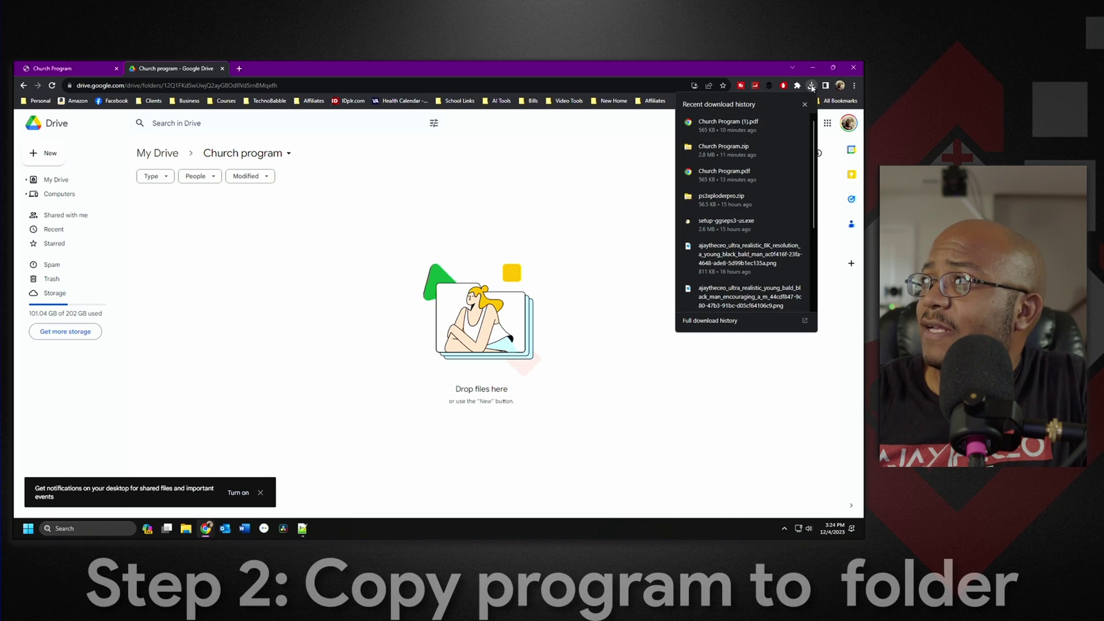
left_click_drag(727, 124, 405, 292)
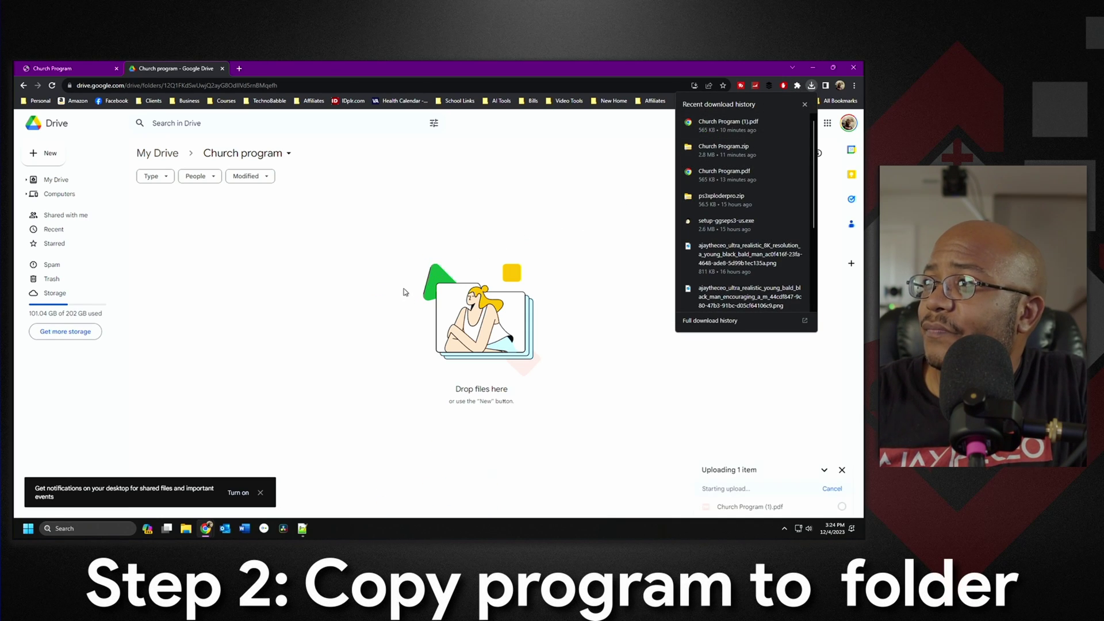
left_click(299, 332)
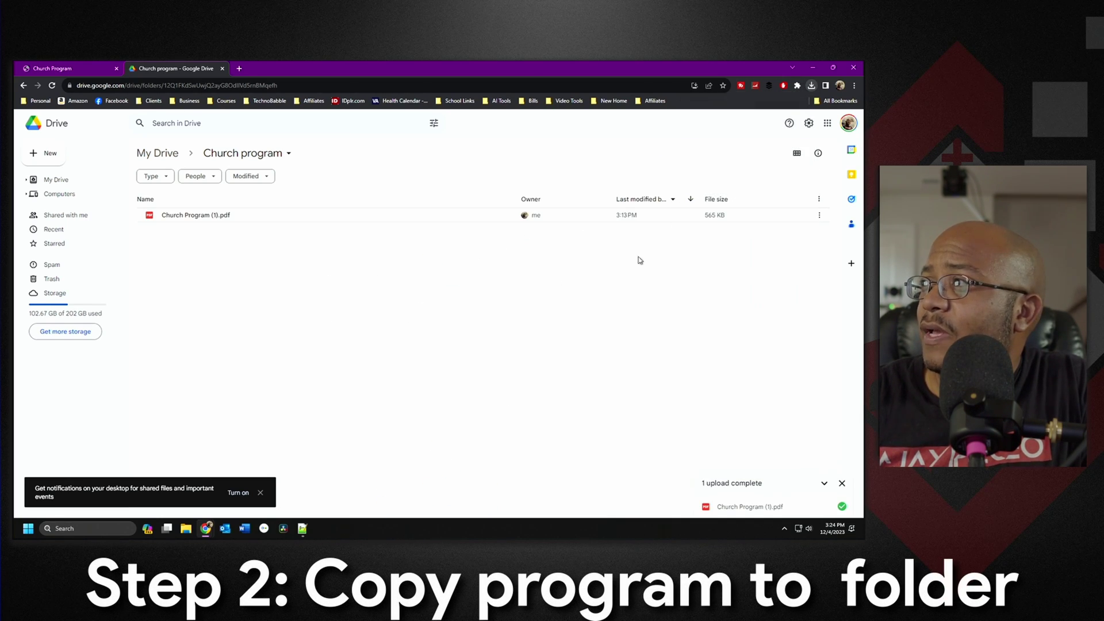
Copy the shareable link of Church Program (1).pdf.
left_click(820, 216)
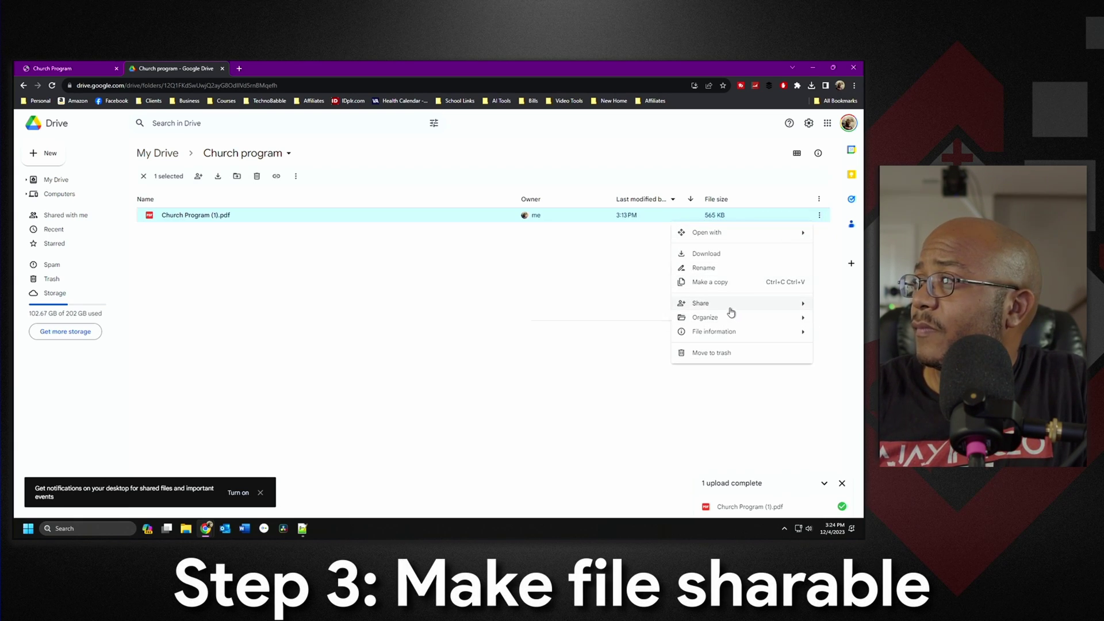
mouse_move(730, 310)
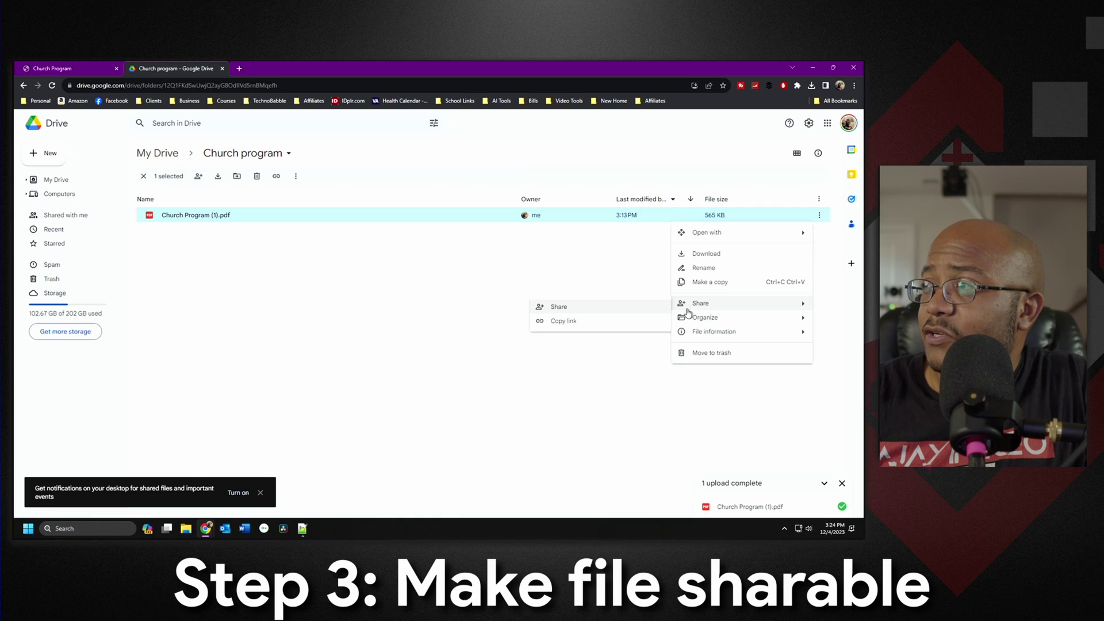
left_click(556, 323)
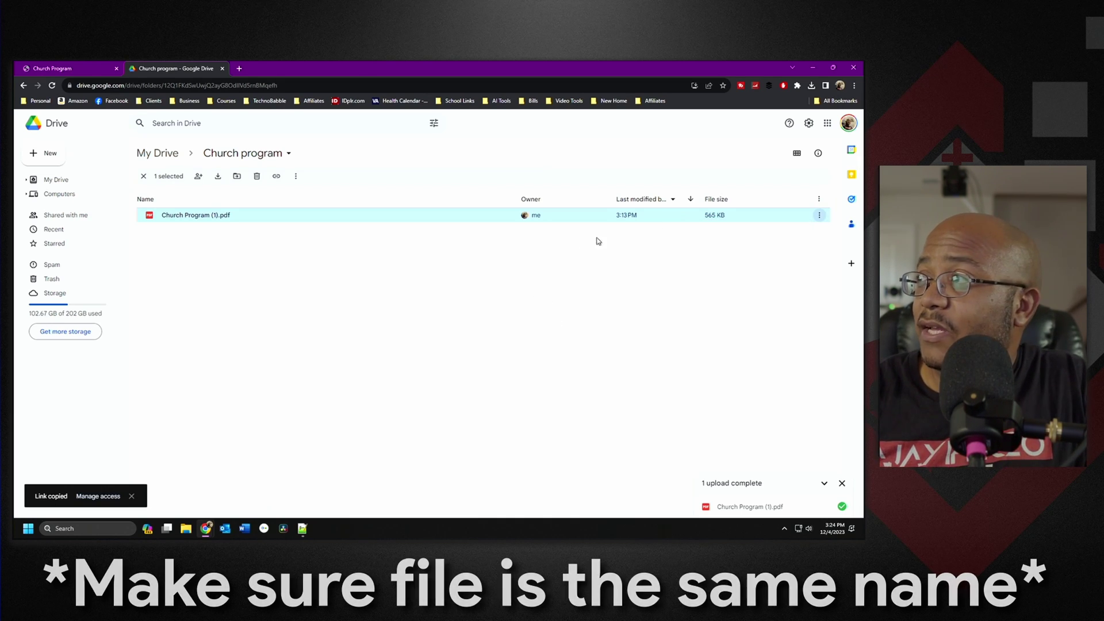
left_click(819, 215)
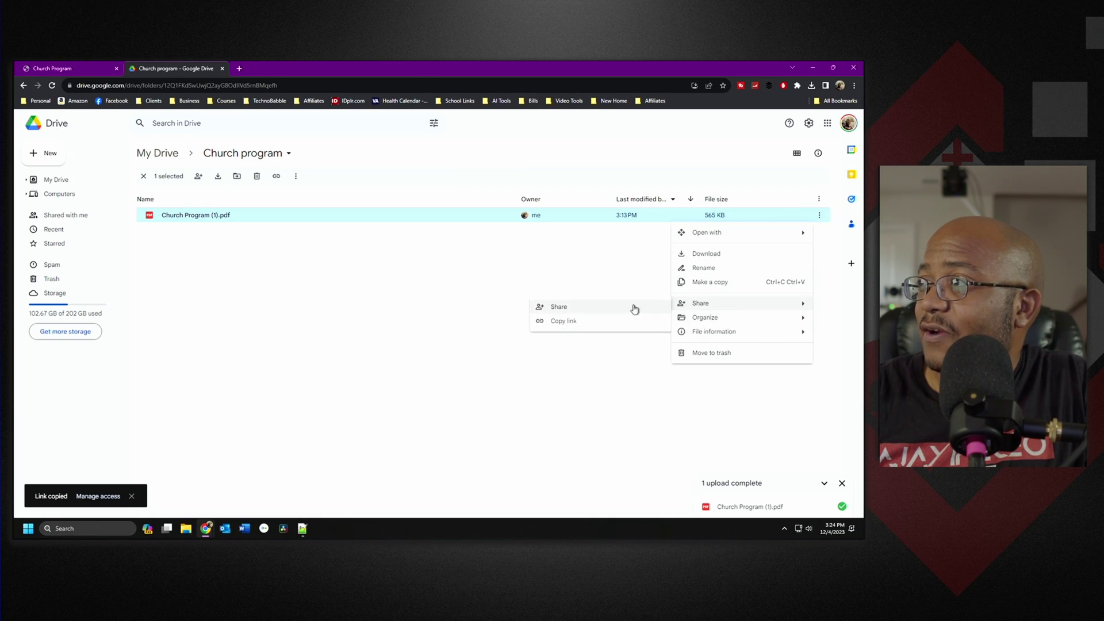
Change the PDF's general access so anyone with the link can view it.
left_click(560, 309)
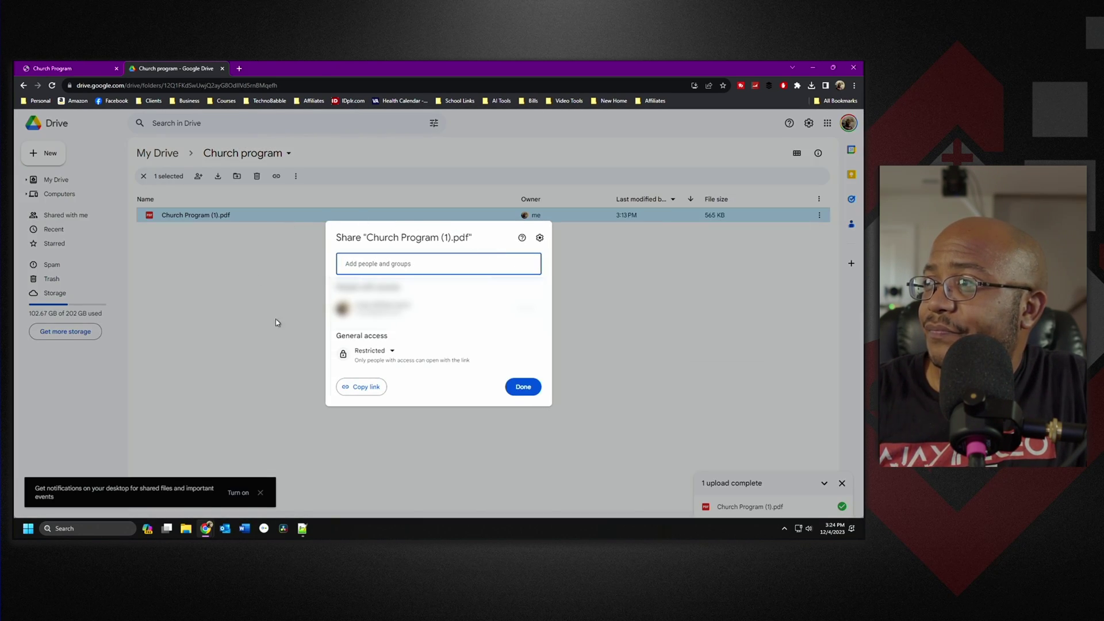
left_click(389, 351)
left_click(409, 393)
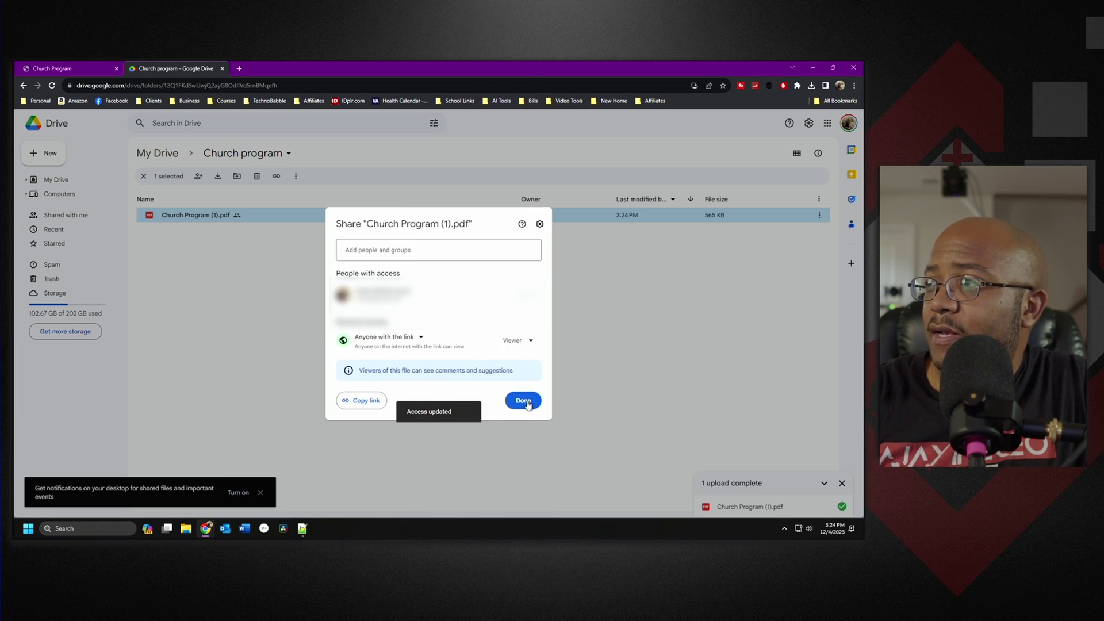
left_click(523, 401)
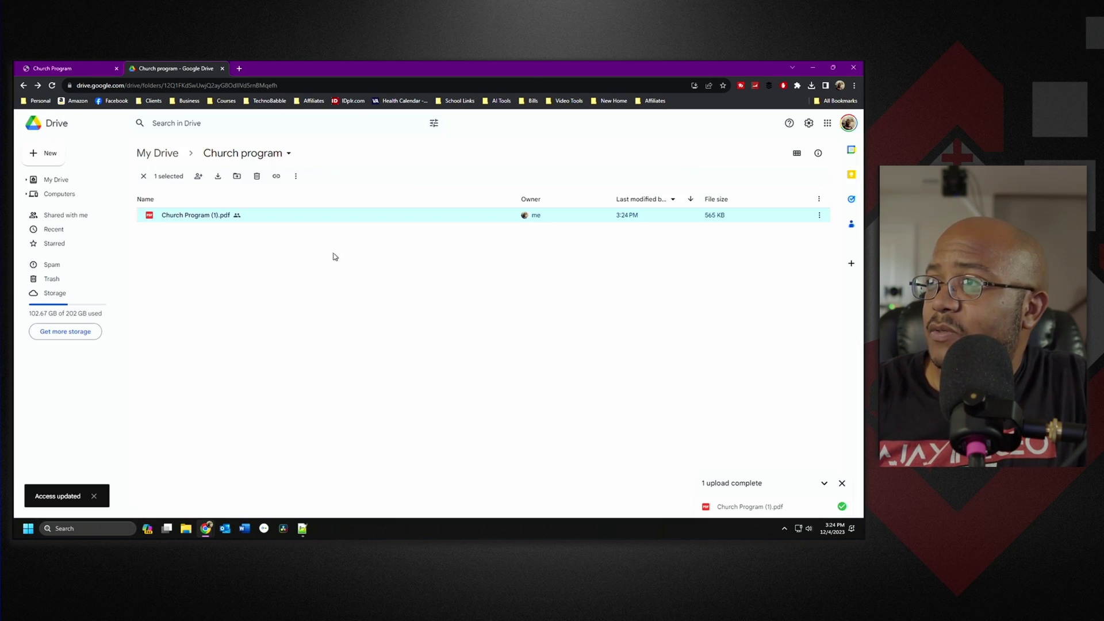
Copy the PDF's updated share link.
left_click(819, 215)
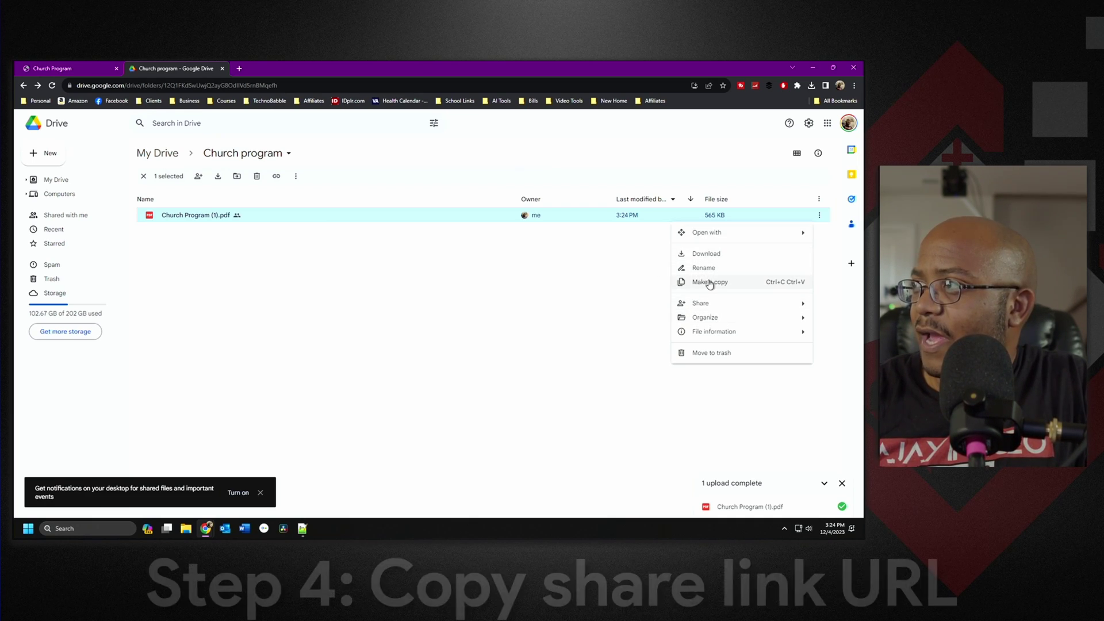
mouse_move(713, 307)
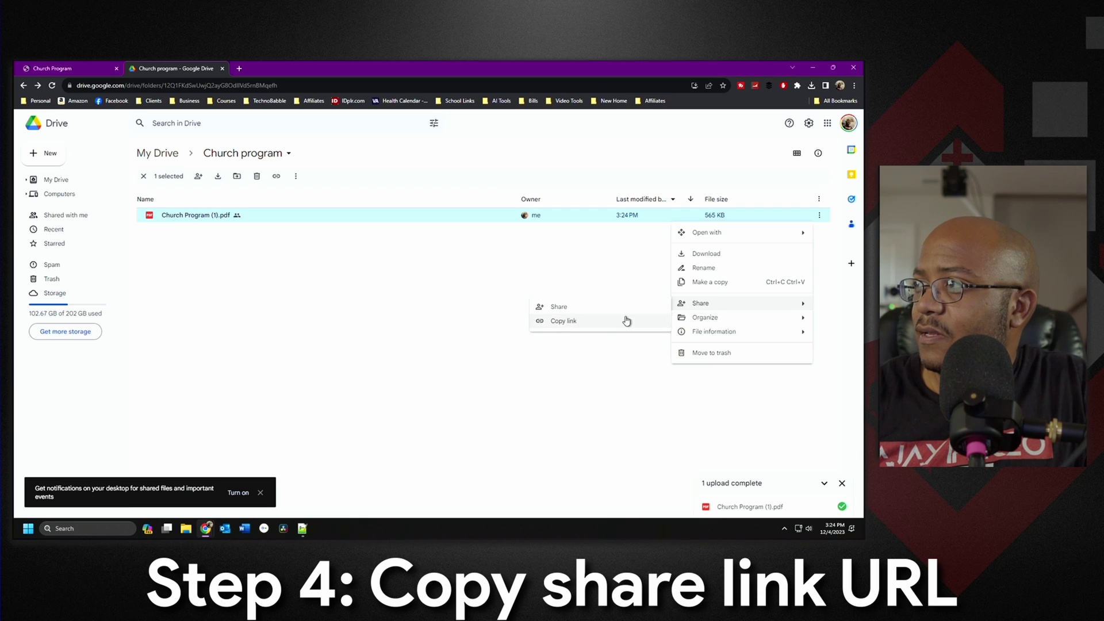
left_click(606, 323)
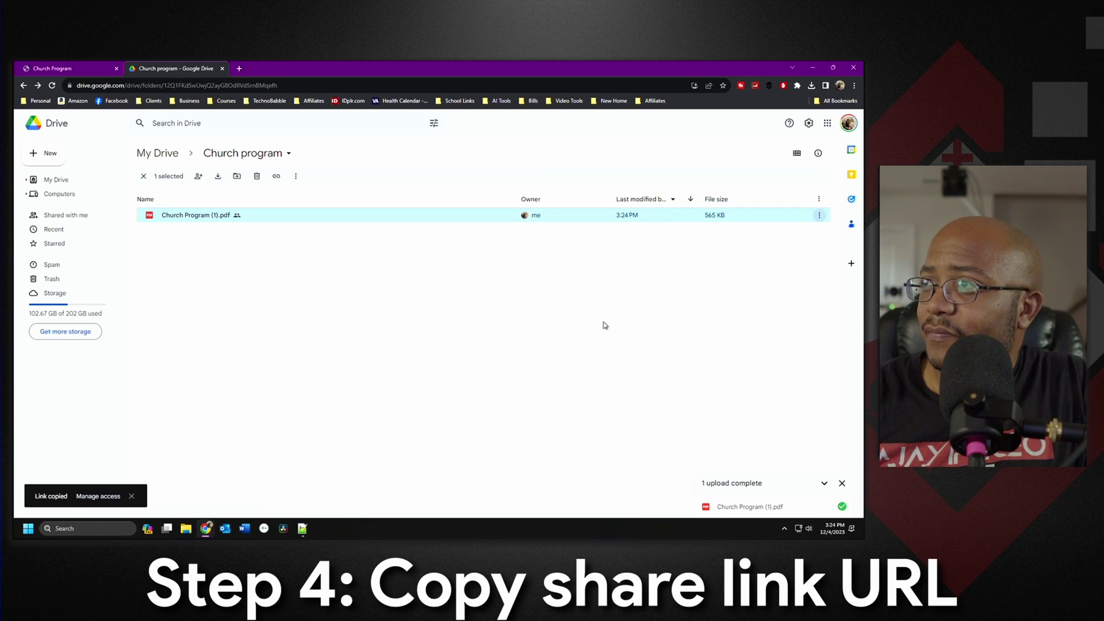
Load the Bitly site by typing 'bitly' into a new tab.
left_click(239, 68)
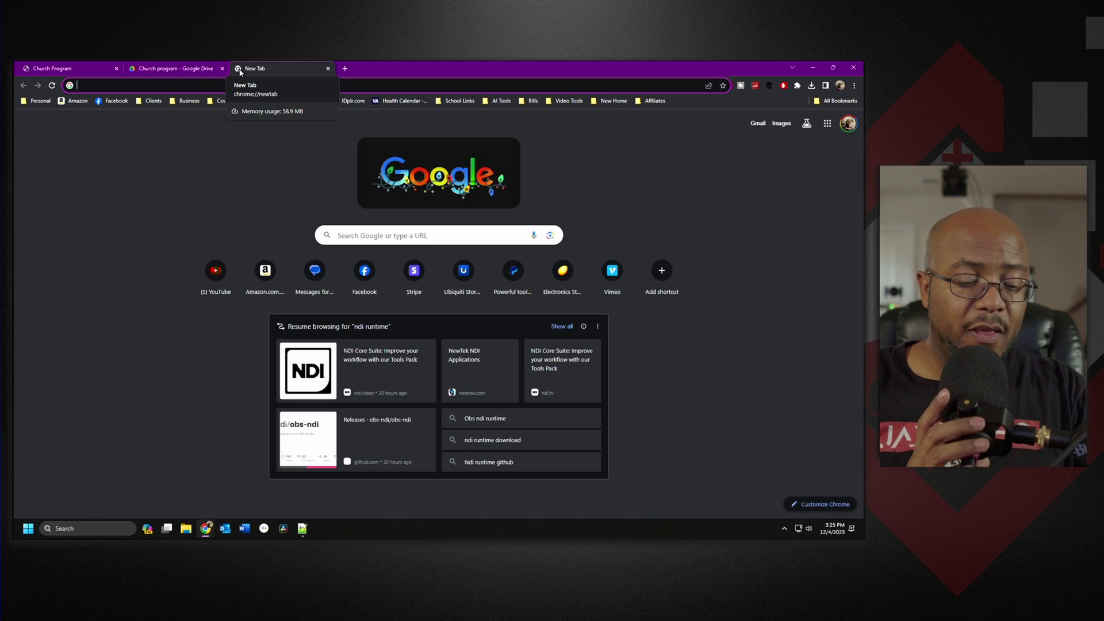
type("bitly.com")
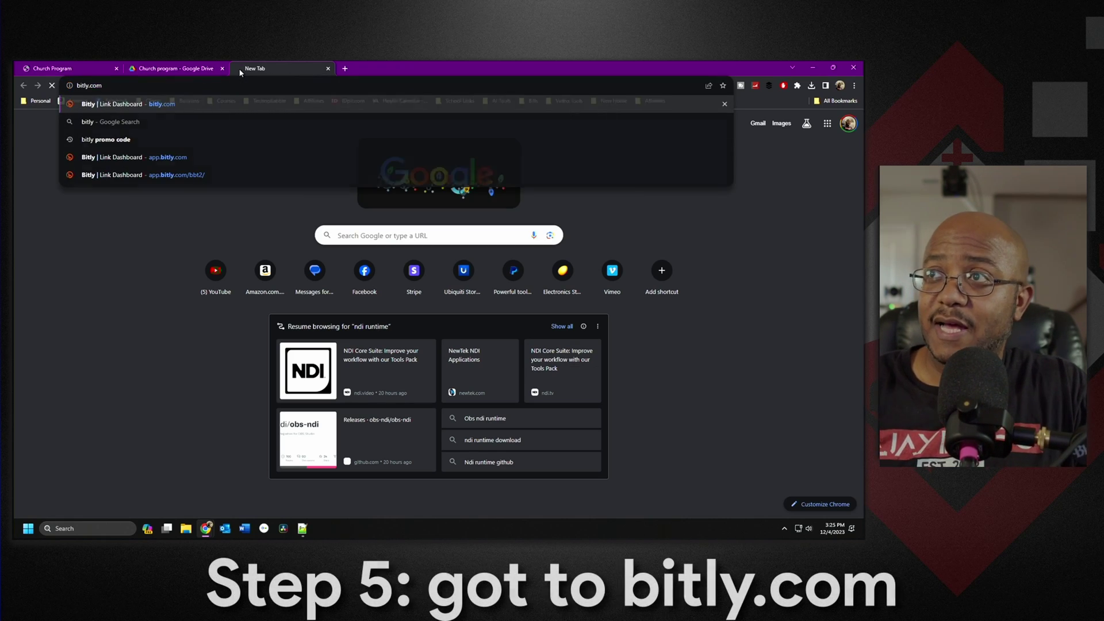
key("Return")
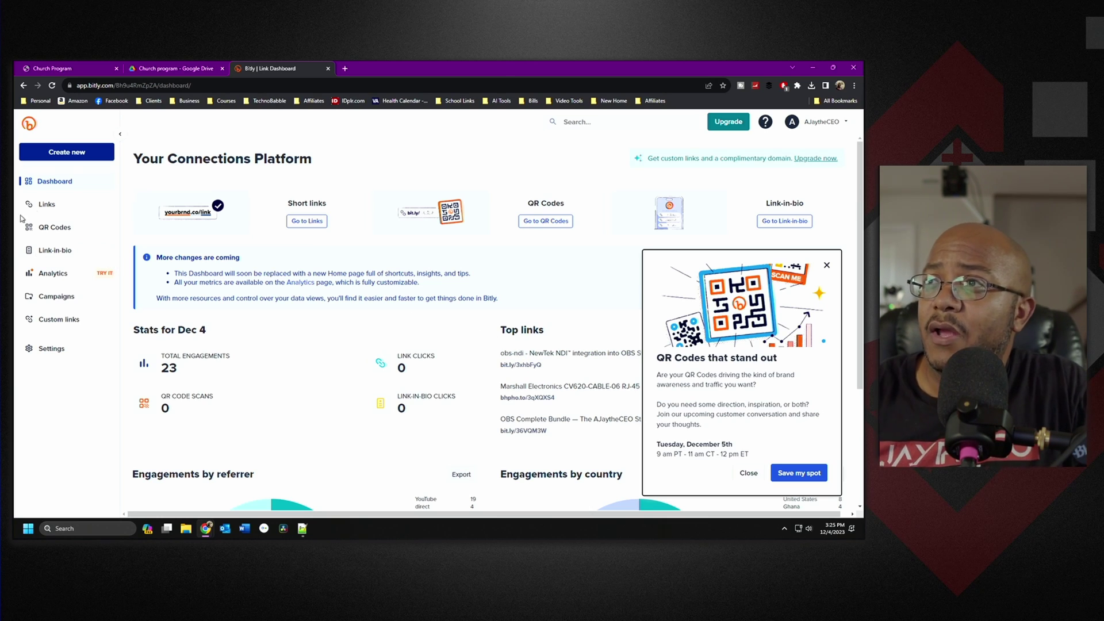
Start a new Bitly QR code with the Drive link pasted as destination URL.
left_click(87, 156)
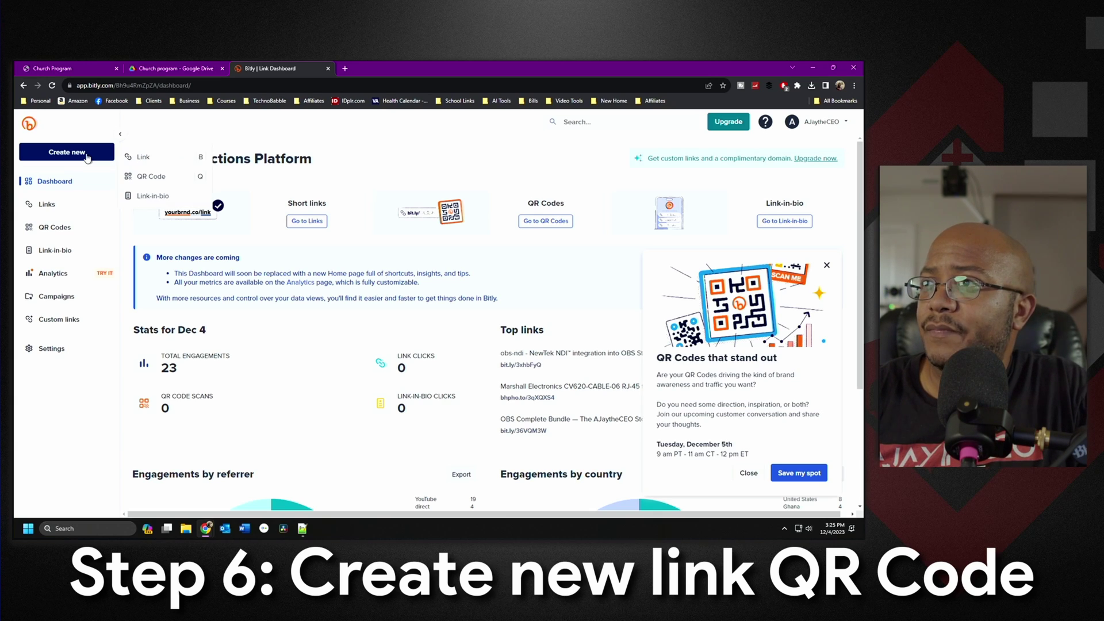
left_click(154, 178)
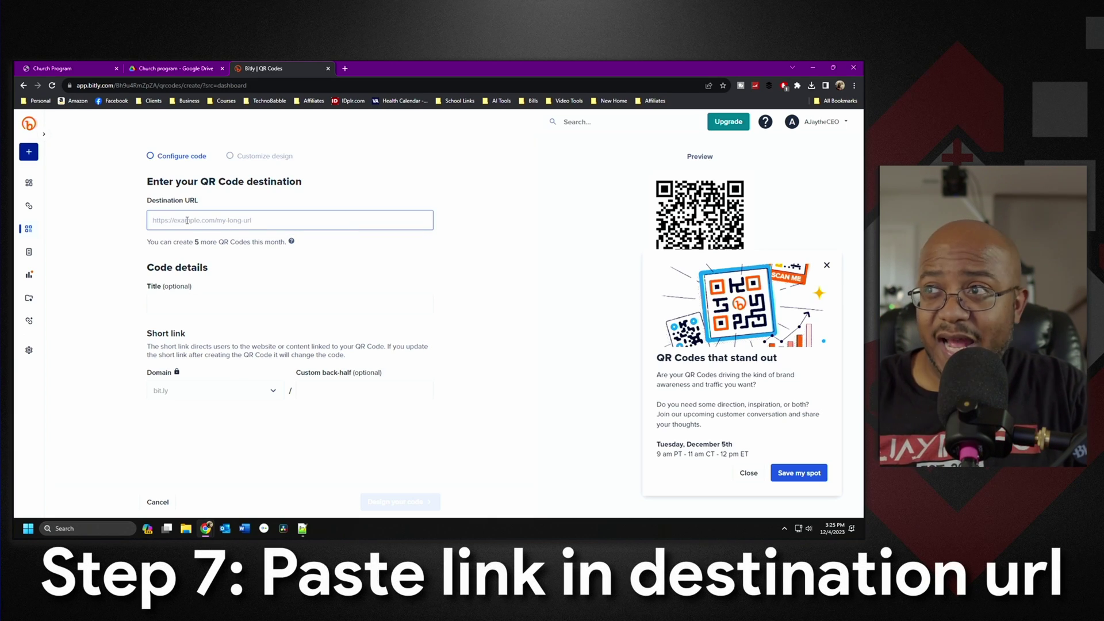
key("ctrl+v")
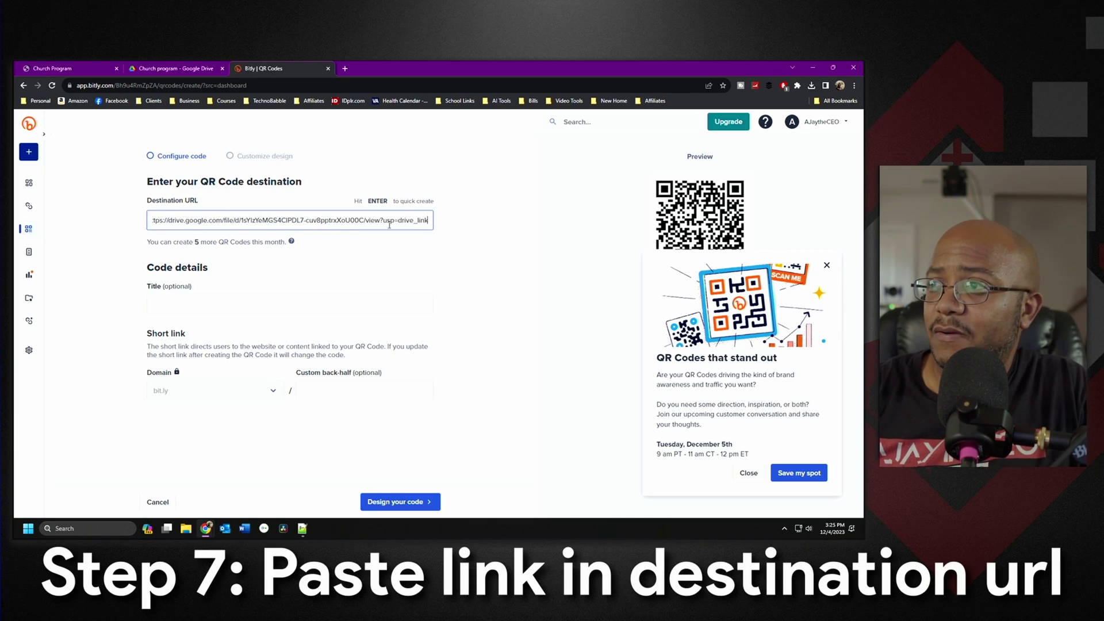
Title the QR code 'Prototype Church - Program' and dismiss the promo popup.
left_click(222, 305)
key("ctrl+v")
type("Pro")
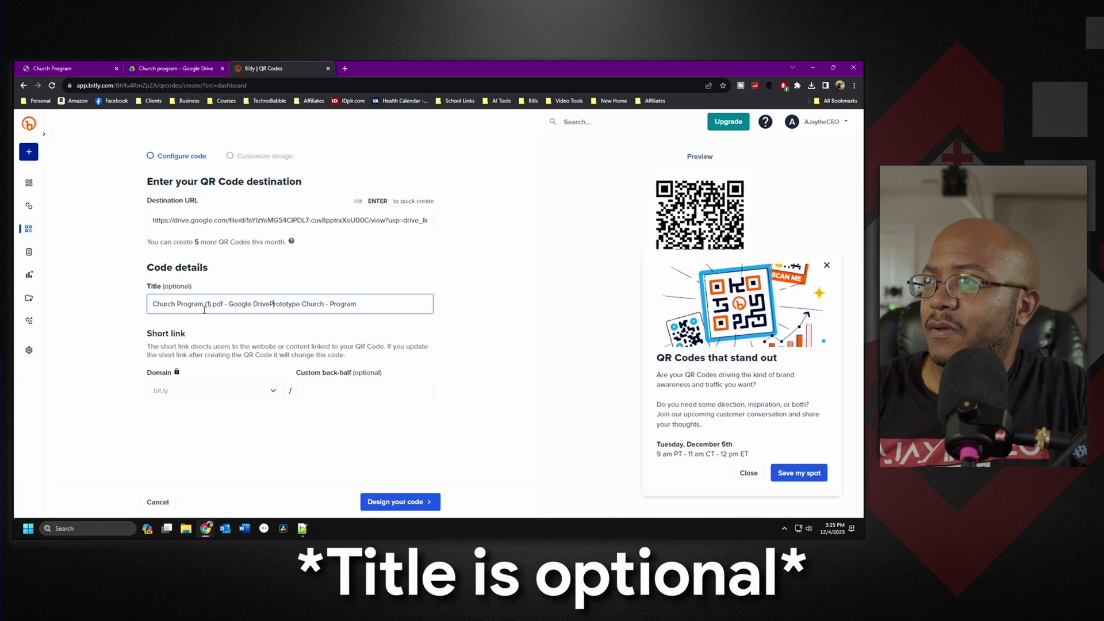
key("shift+Home")
key("BackSpace")
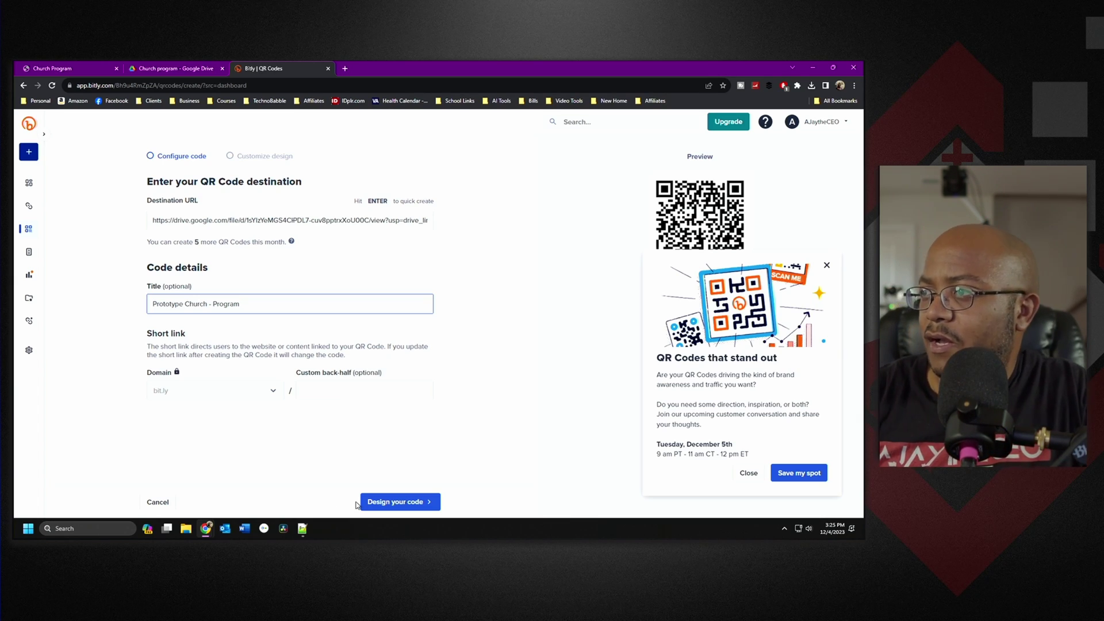
left_click(746, 473)
In the design step, try the Bitly centre logo, then remove it.
left_click(397, 495)
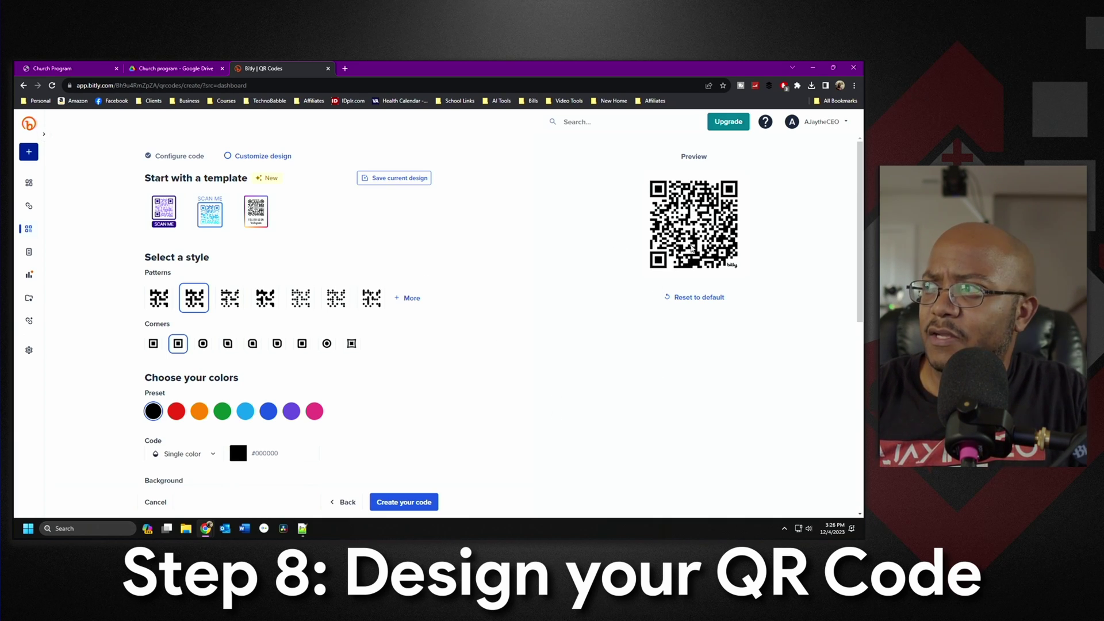
scroll(442, 378, "down", 3)
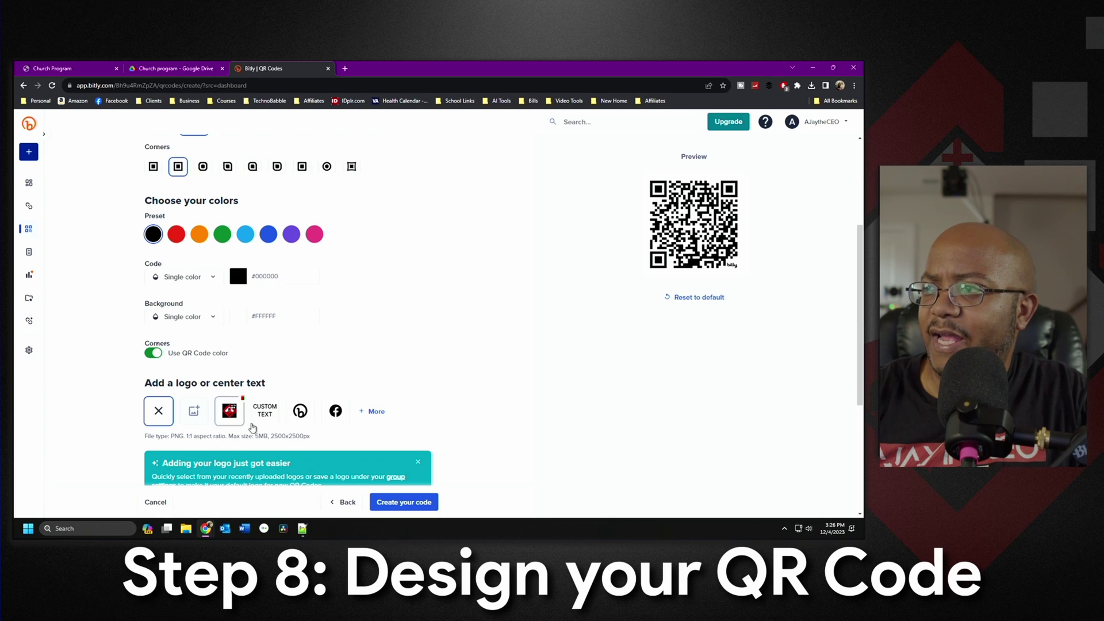
left_click(301, 418)
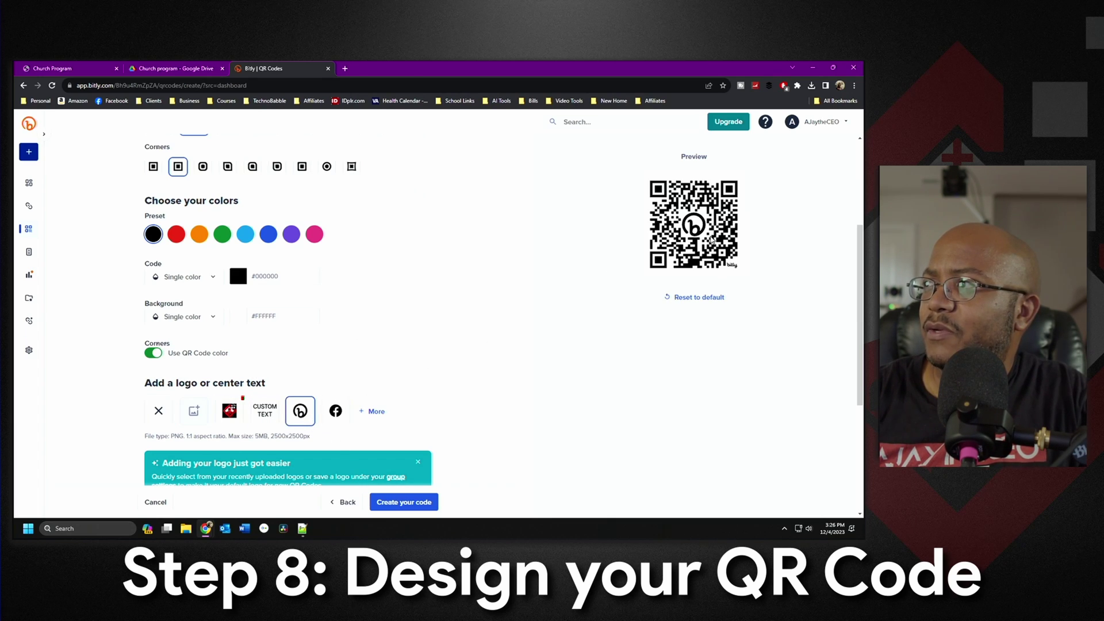
left_click(159, 410)
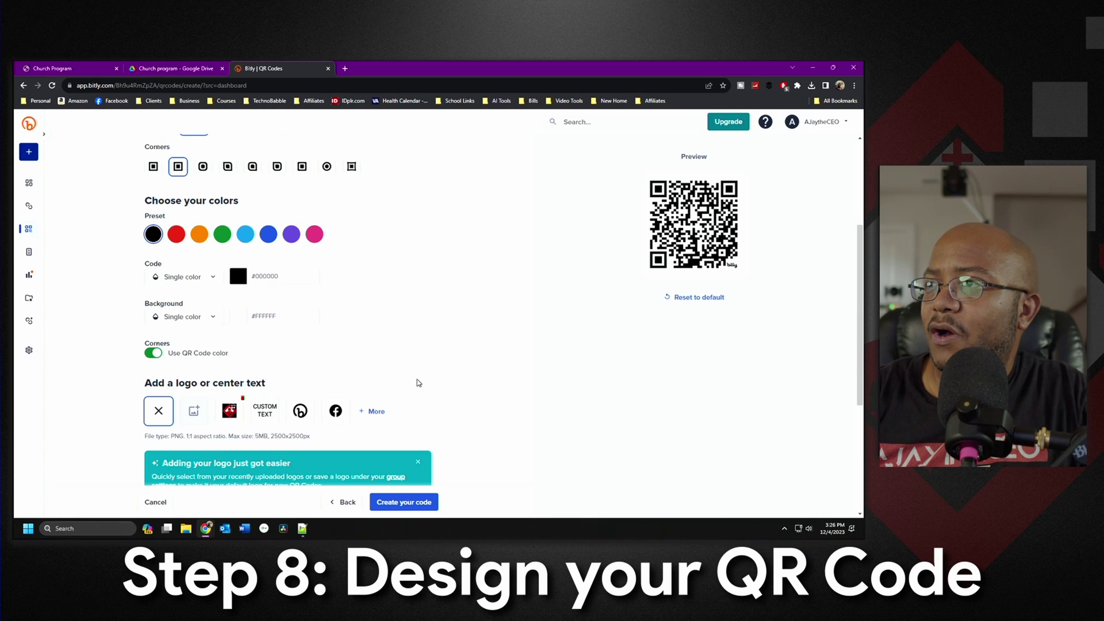
Choose rounded corner eyes and the fifth, square-dot pattern for the QR code.
scroll(345, 278, "up", 3)
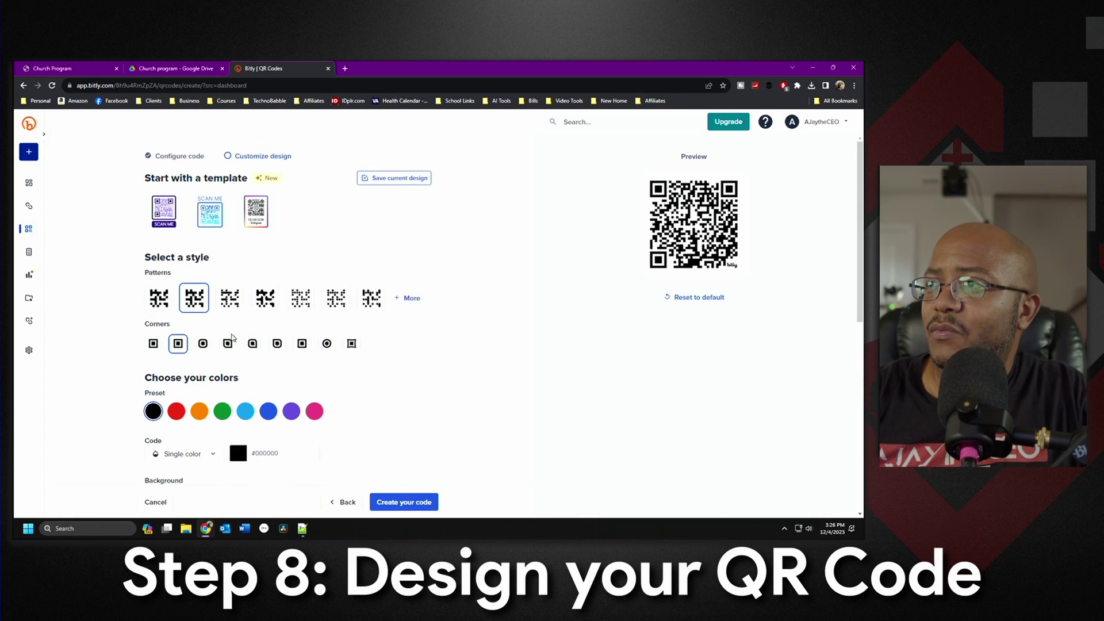
left_click(230, 304)
left_click(299, 304)
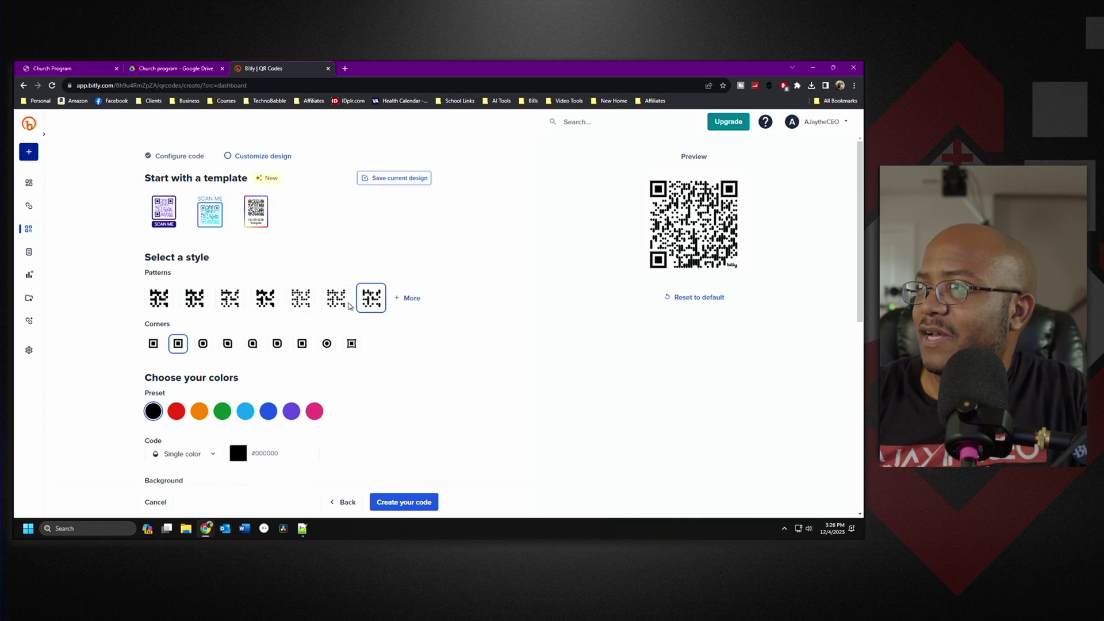
left_click(339, 304)
left_click(161, 309)
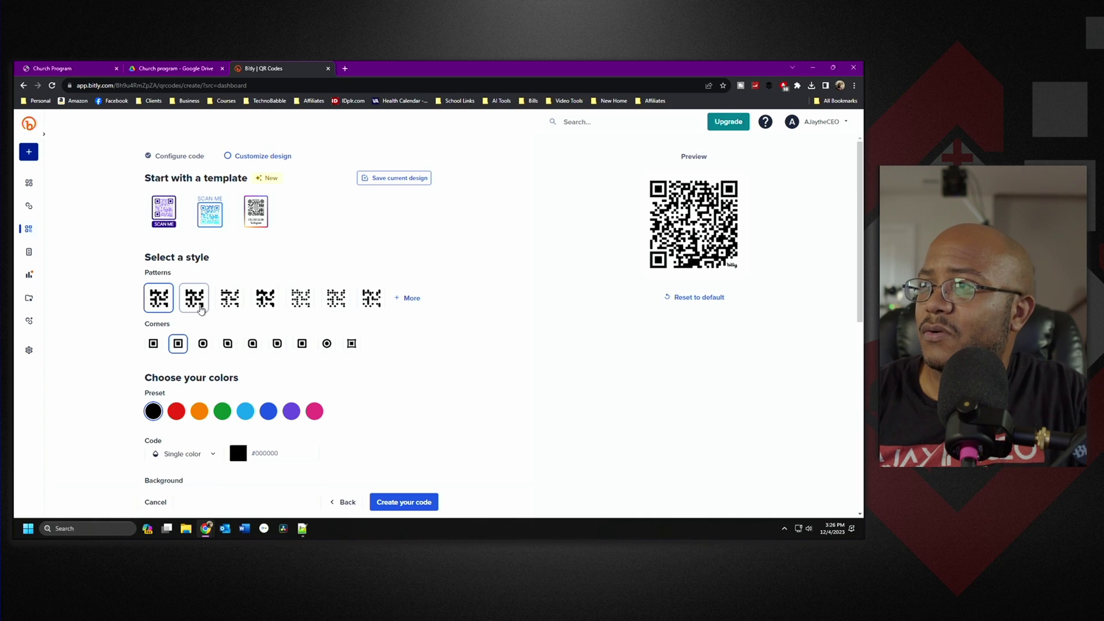
left_click(233, 309)
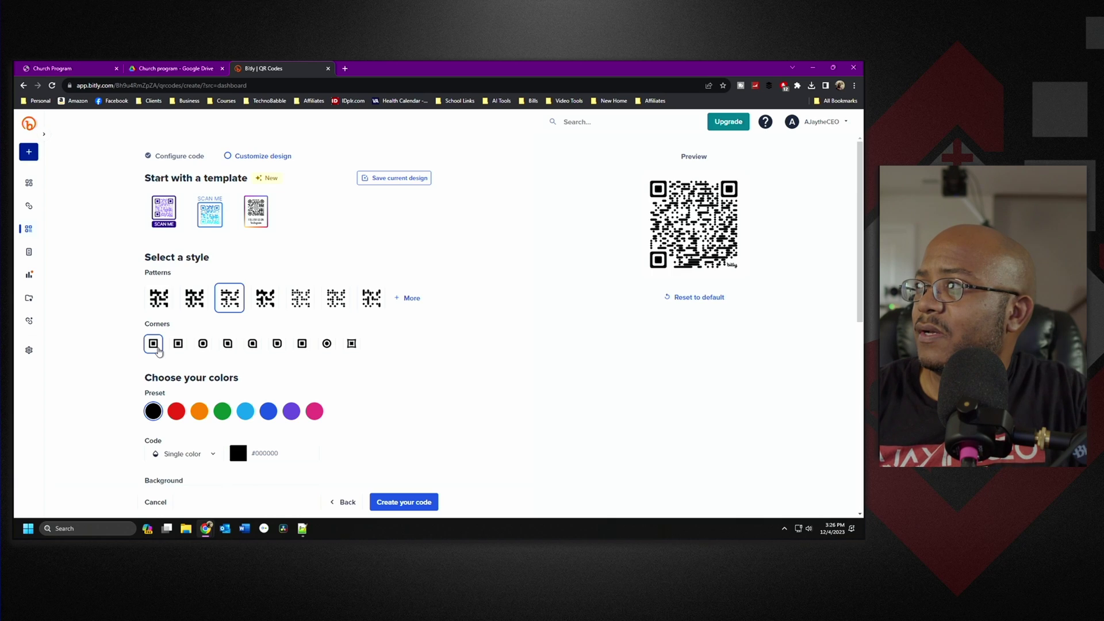
left_click(202, 345)
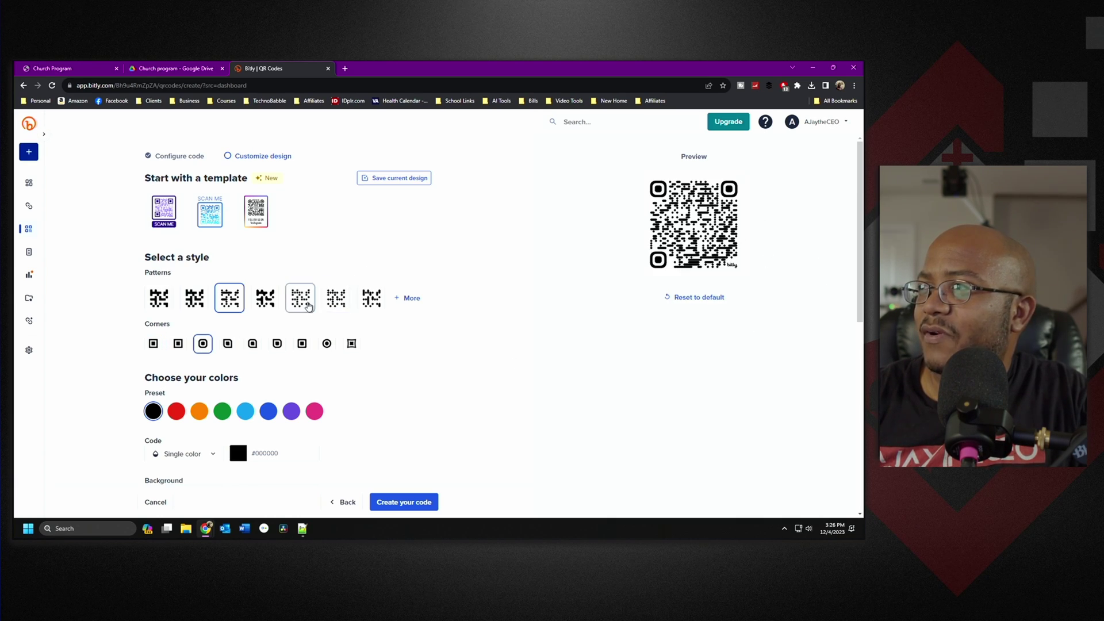
left_click(300, 298)
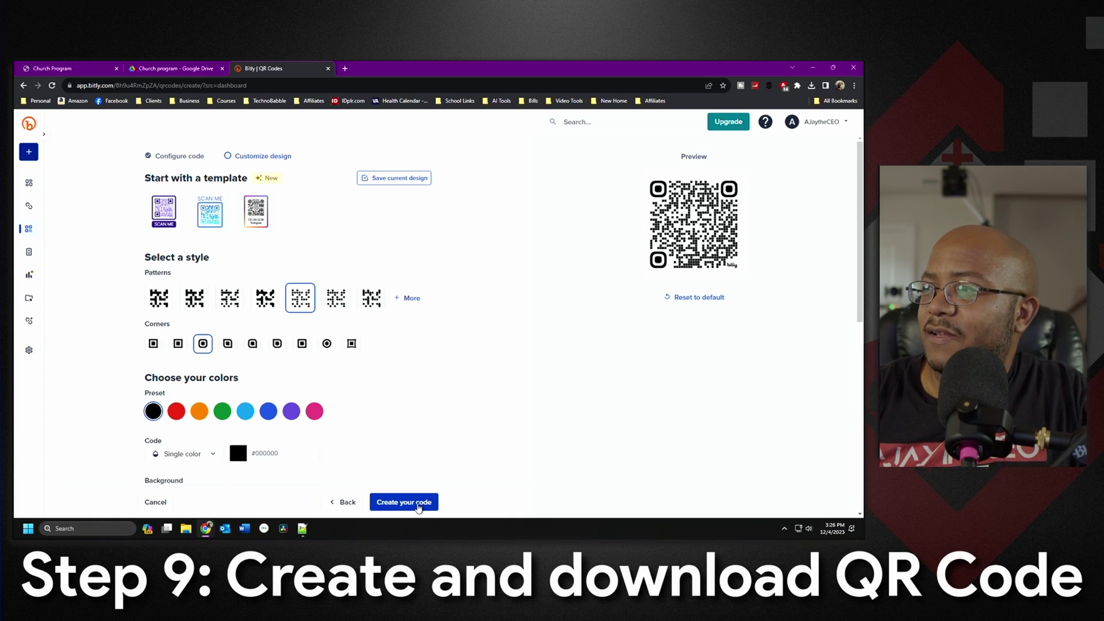
Create the QR code, download it as PNG, and search for and launch Presenter.
left_click(417, 504)
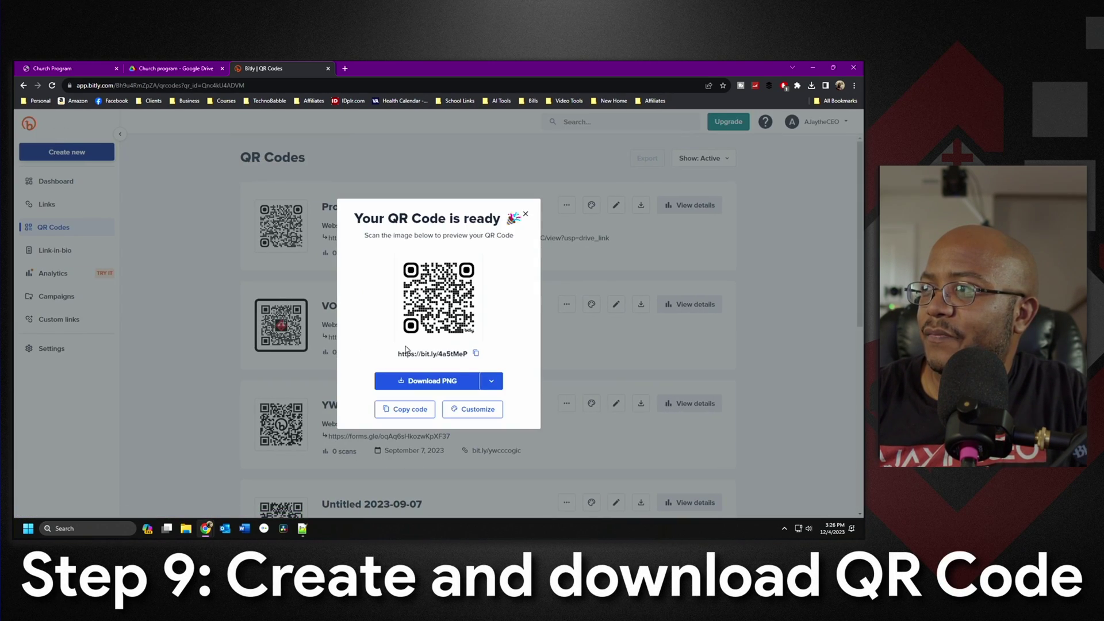
left_click(451, 384)
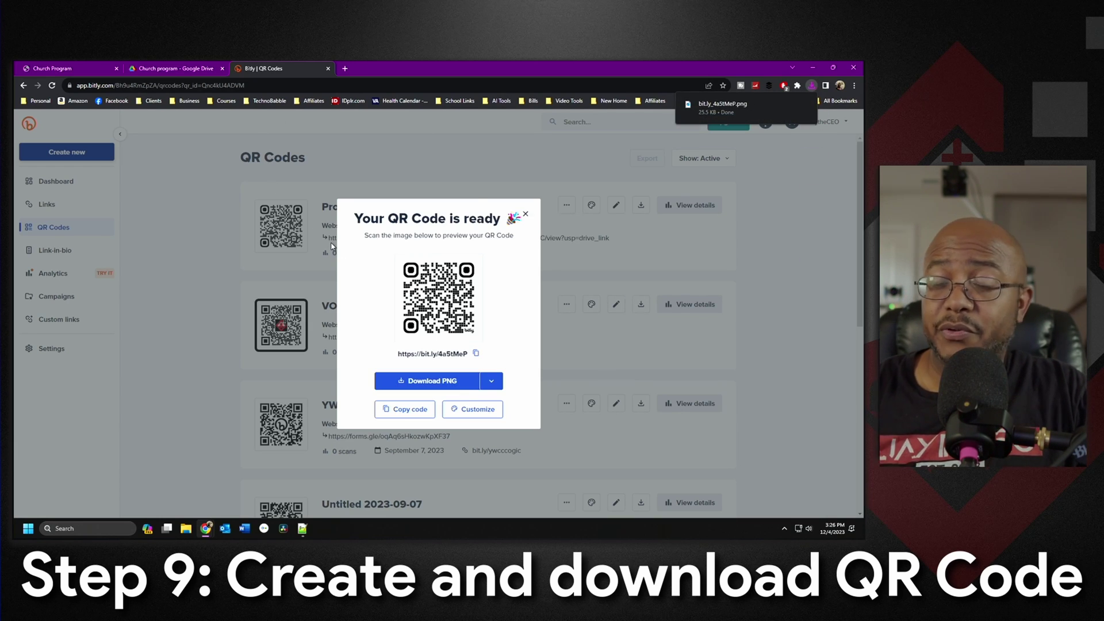
key("super")
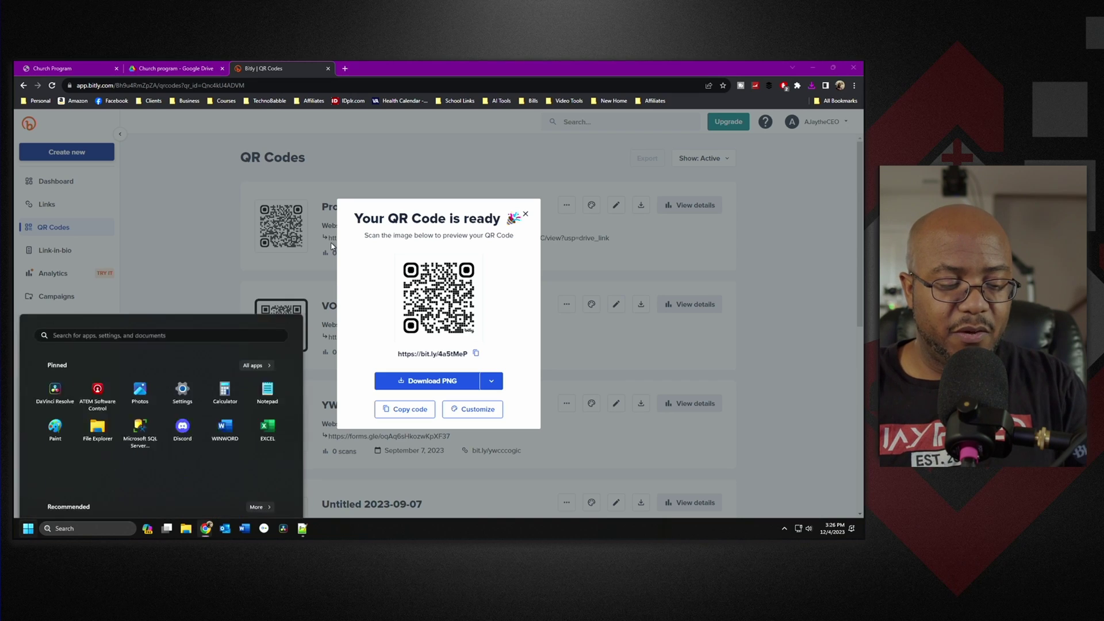
type("presenter")
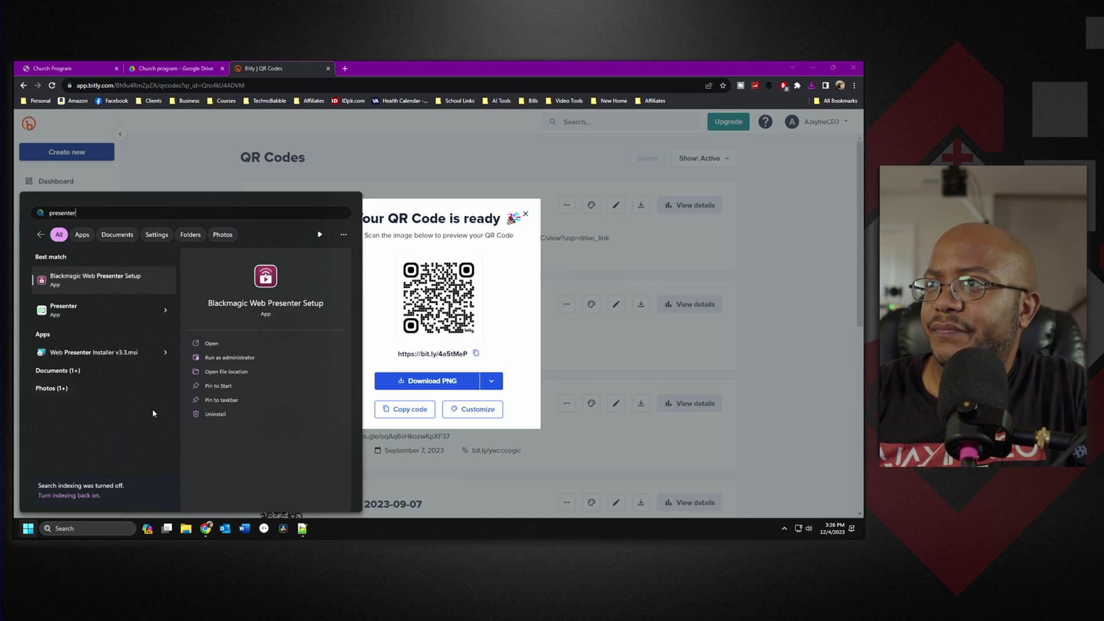
key("Escape")
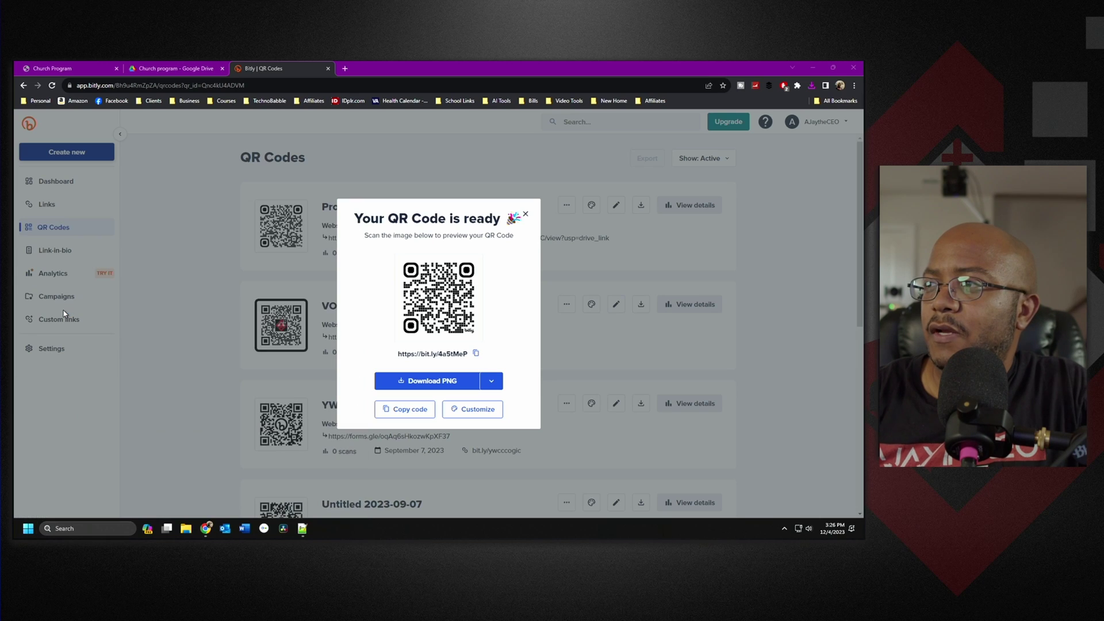
On canva.com, create a blank desktop wallpaper design.
left_click(345, 68)
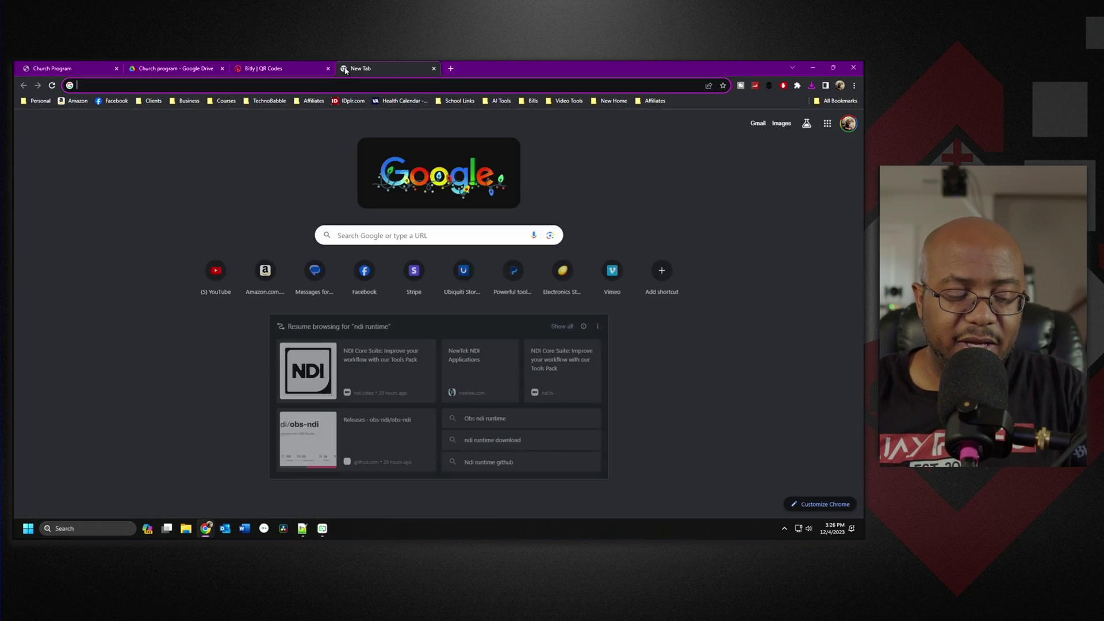
type("canva.com")
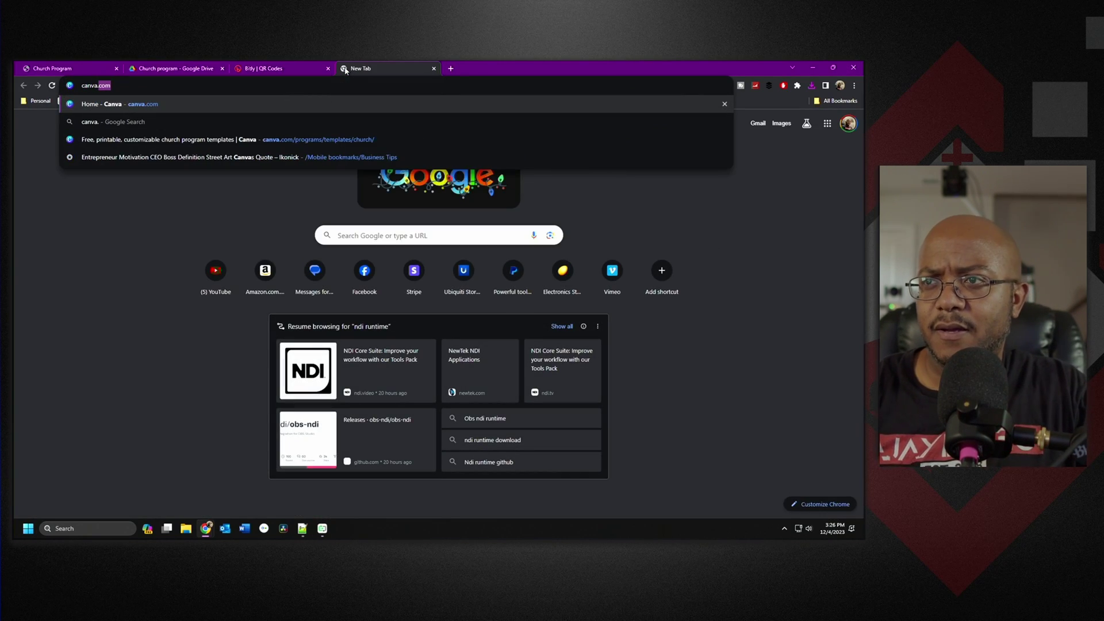
key("Return")
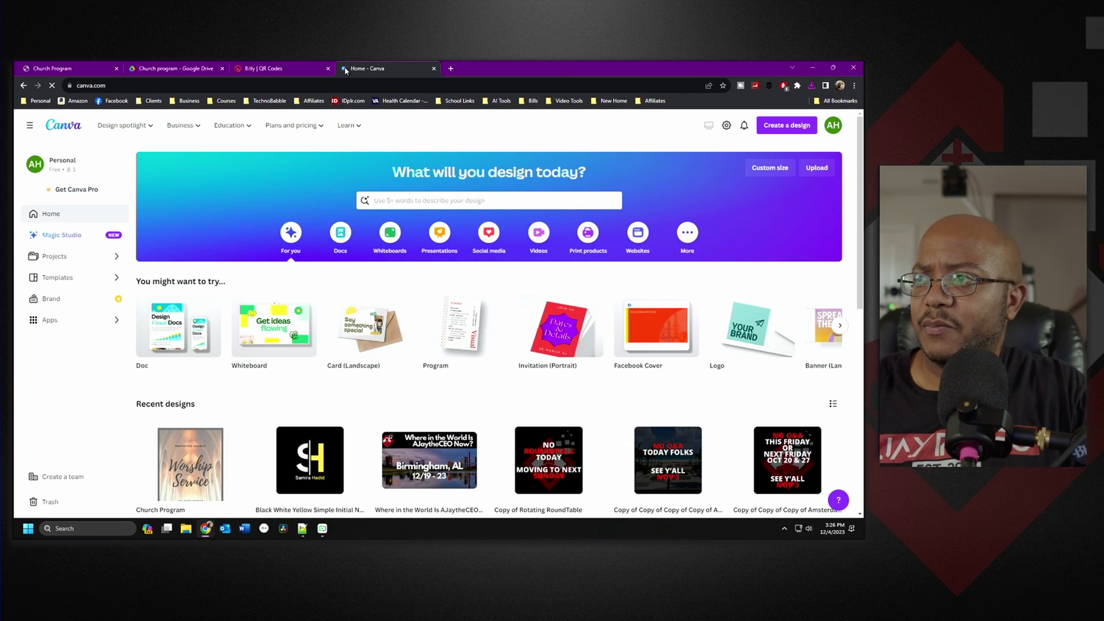
type("desktop")
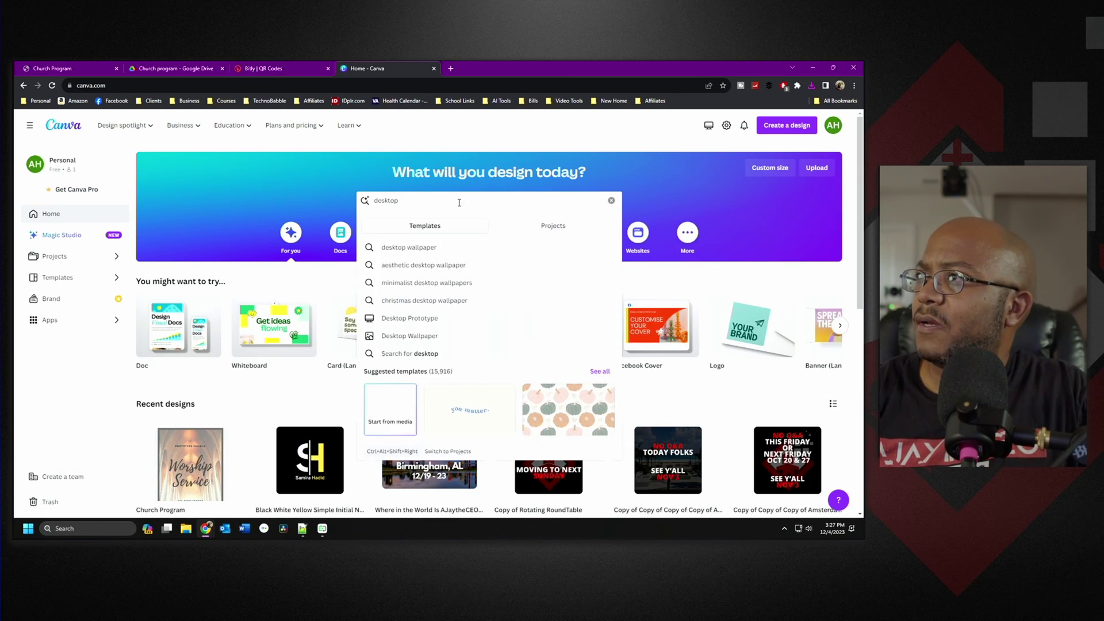
left_click(436, 250)
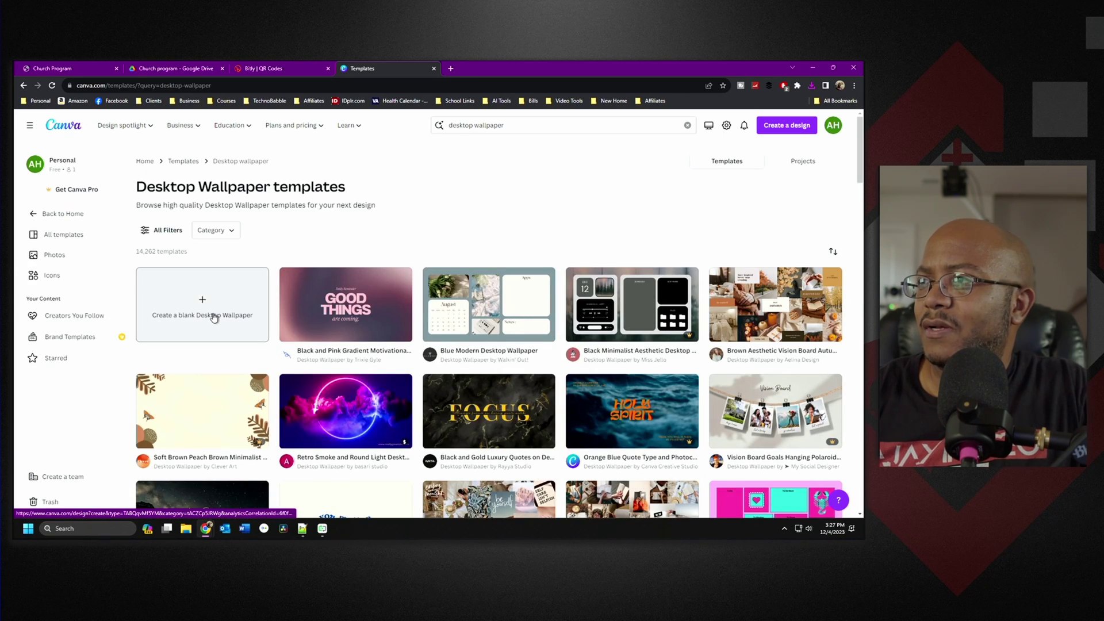
left_click(214, 316)
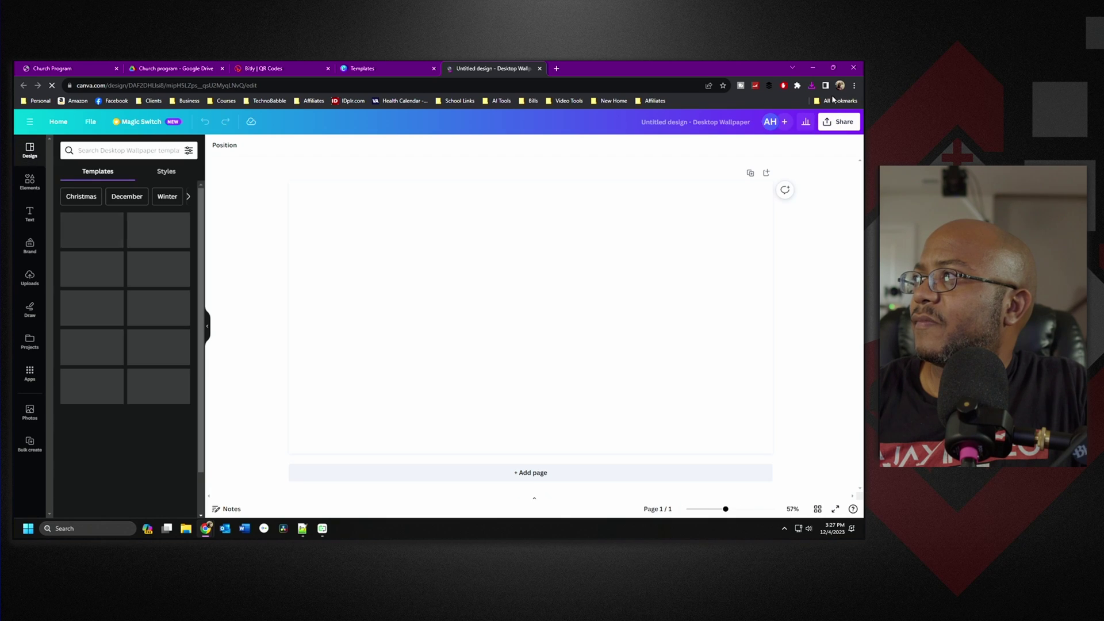
Upload the bit.ly QR PNG, add it at 565×565, and move it right.
left_click(811, 86)
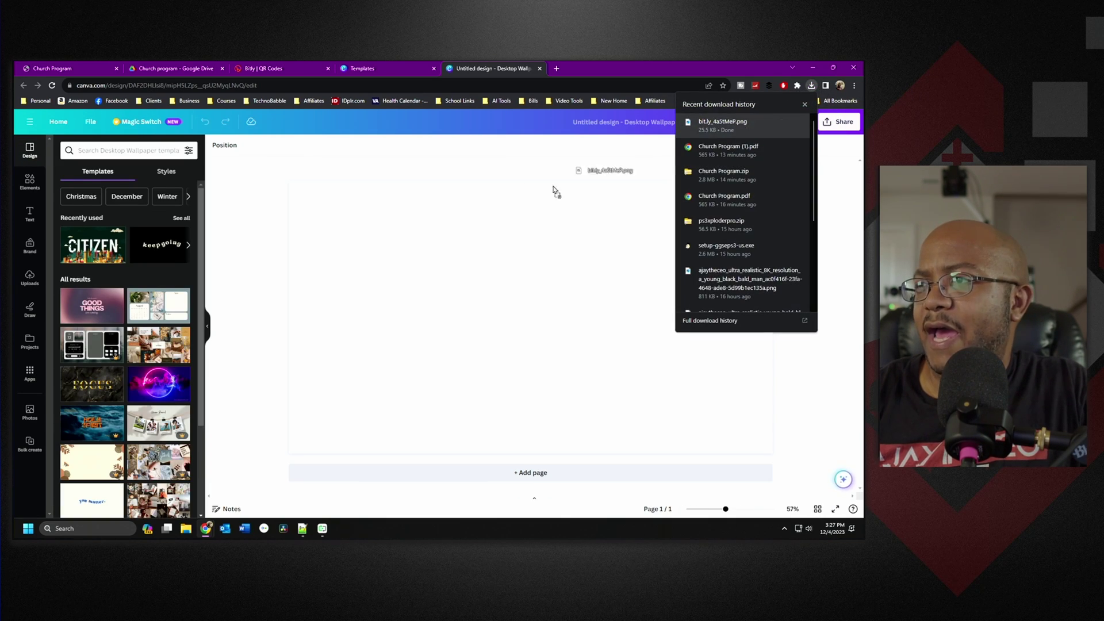
left_click_drag(554, 189, 98, 302)
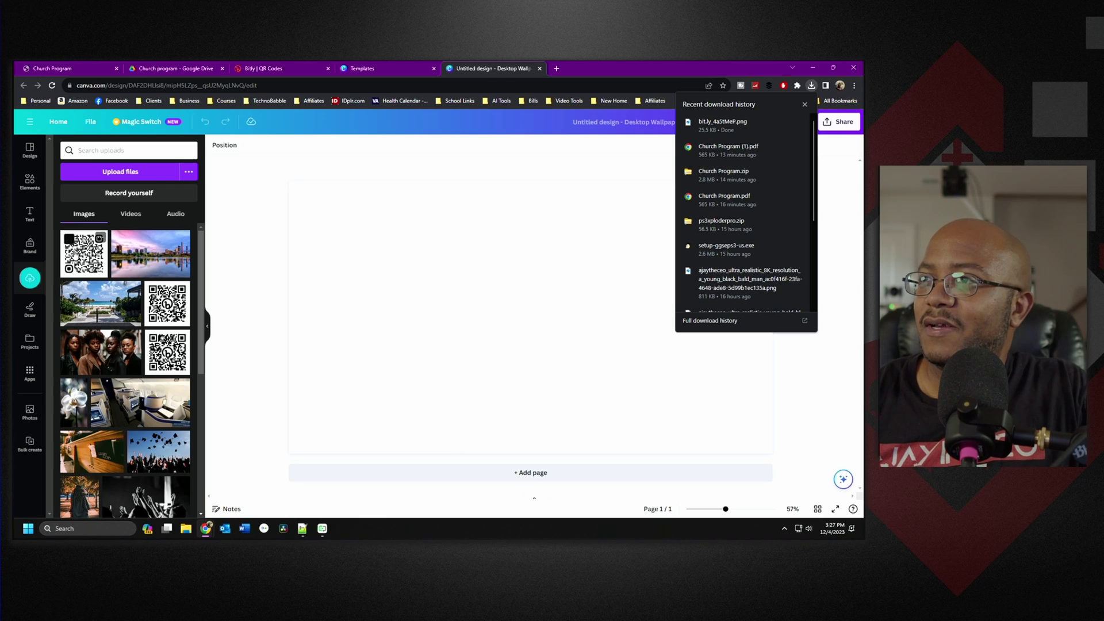
left_click(86, 256)
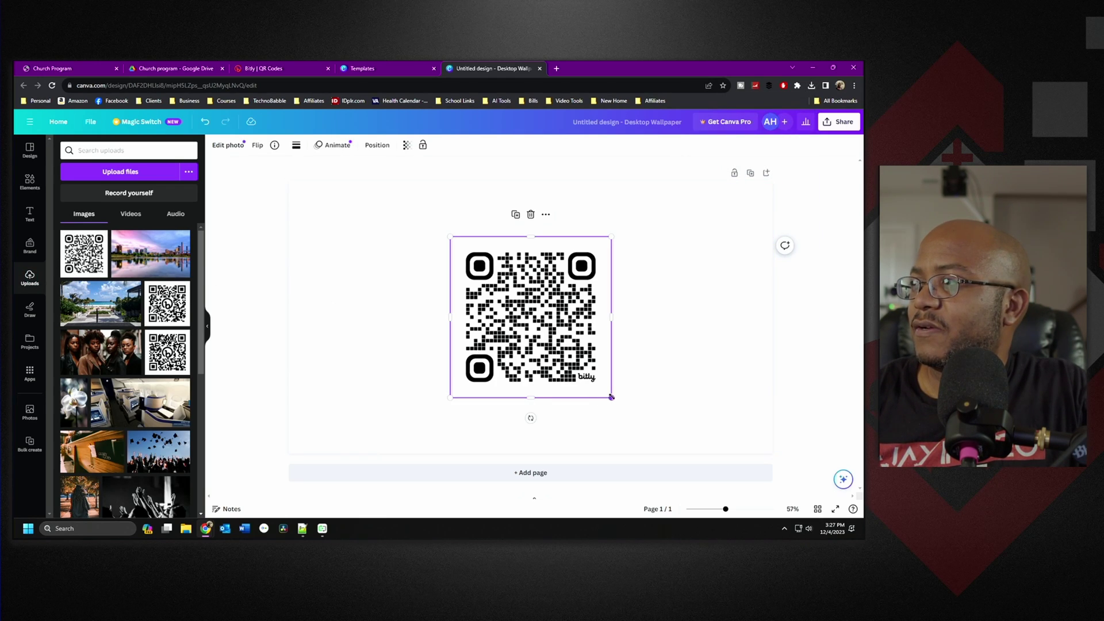
left_click_drag(611, 396, 593, 379)
left_click_drag(544, 324, 684, 334)
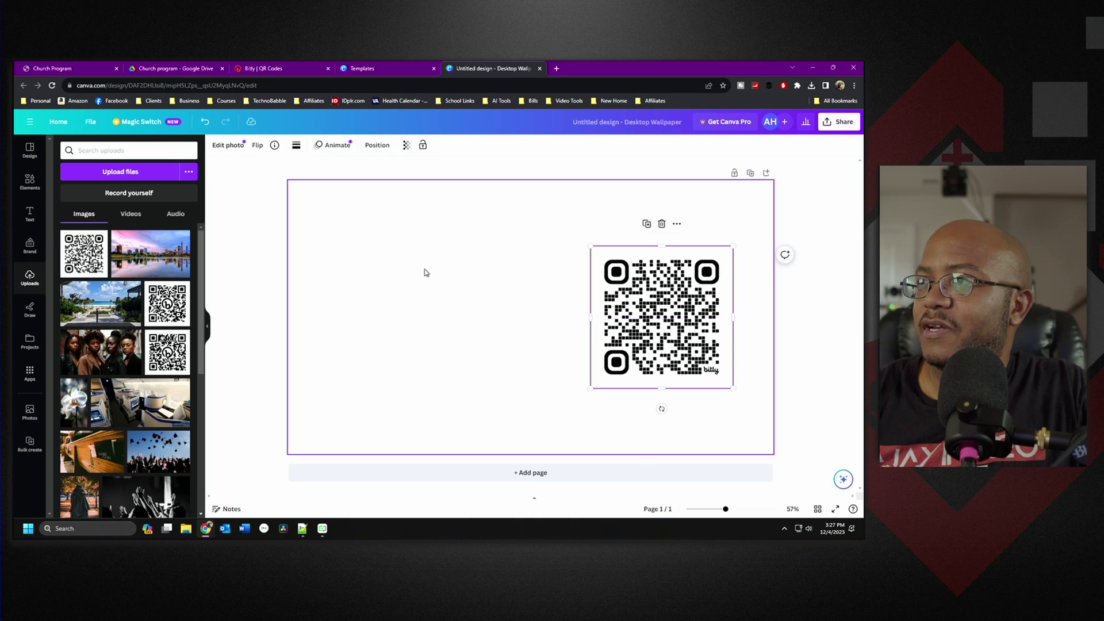
Add the 'cold, smooth & tasty' text combo, enlarged and placed beside the QR code.
left_click(27, 217)
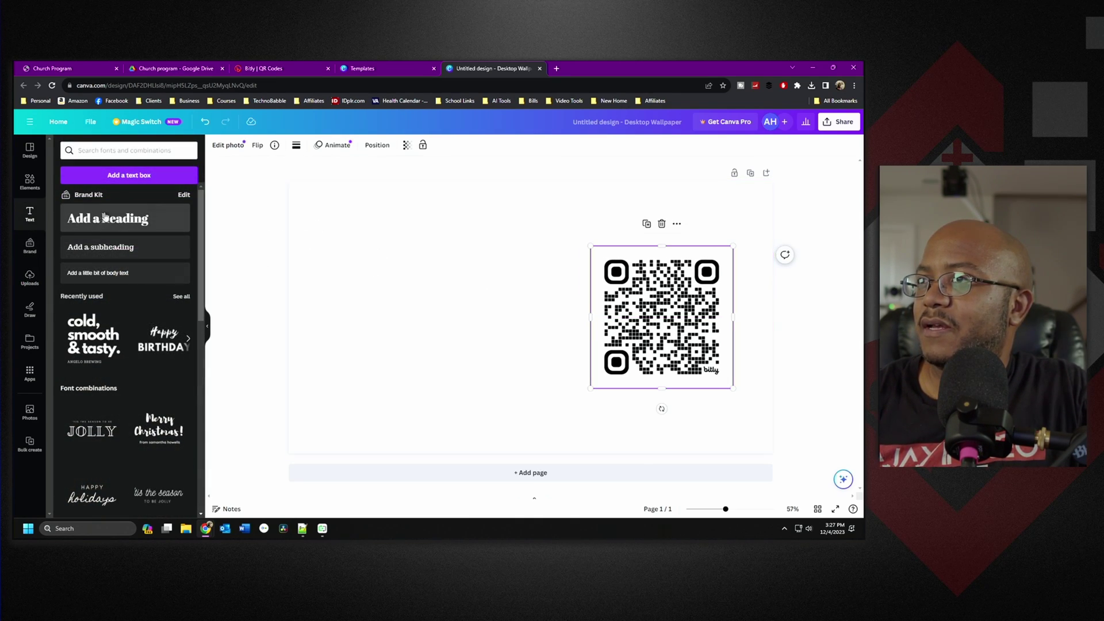
left_click(91, 341)
left_click_drag(540, 336, 405, 330)
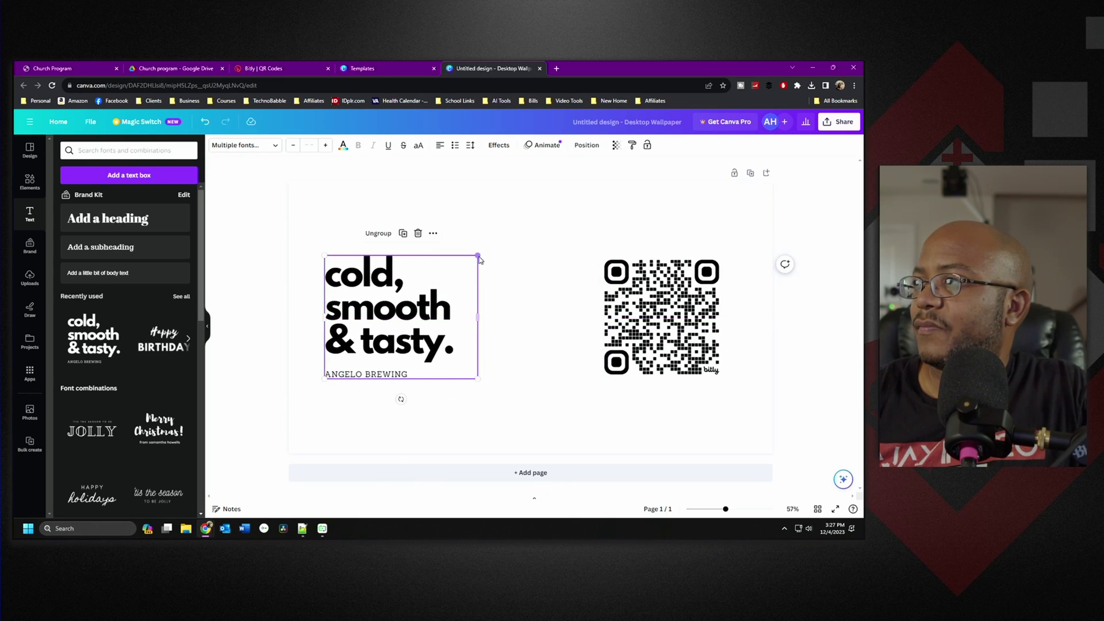
left_click_drag(477, 254, 458, 291)
Retype the heading as 'Scan for Church' with 'Program' on a new line.
left_click(393, 252)
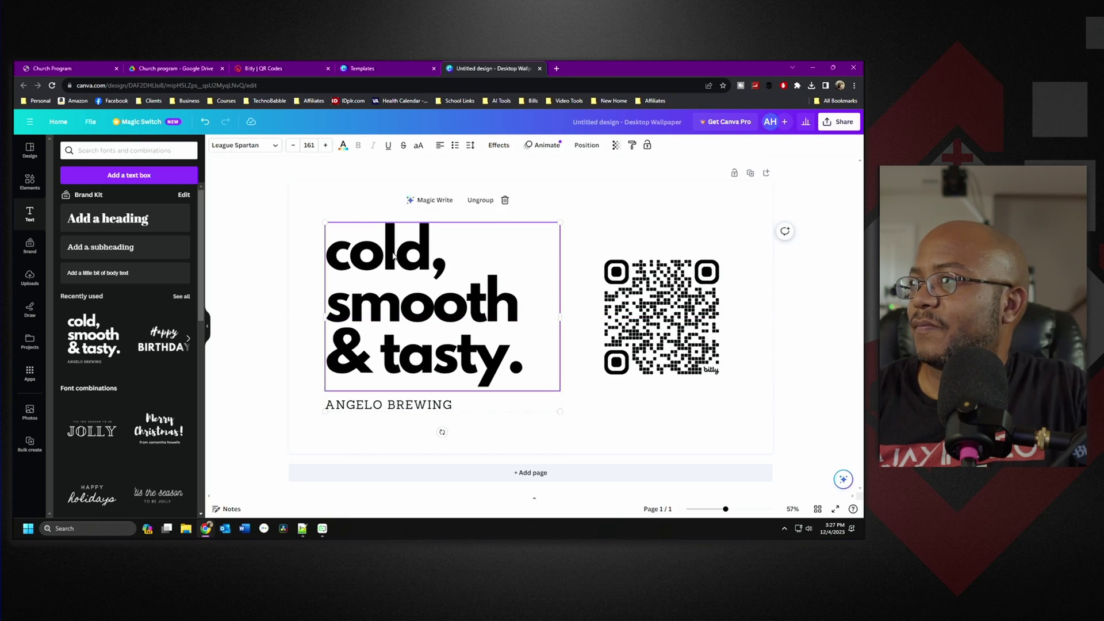
left_click(394, 252)
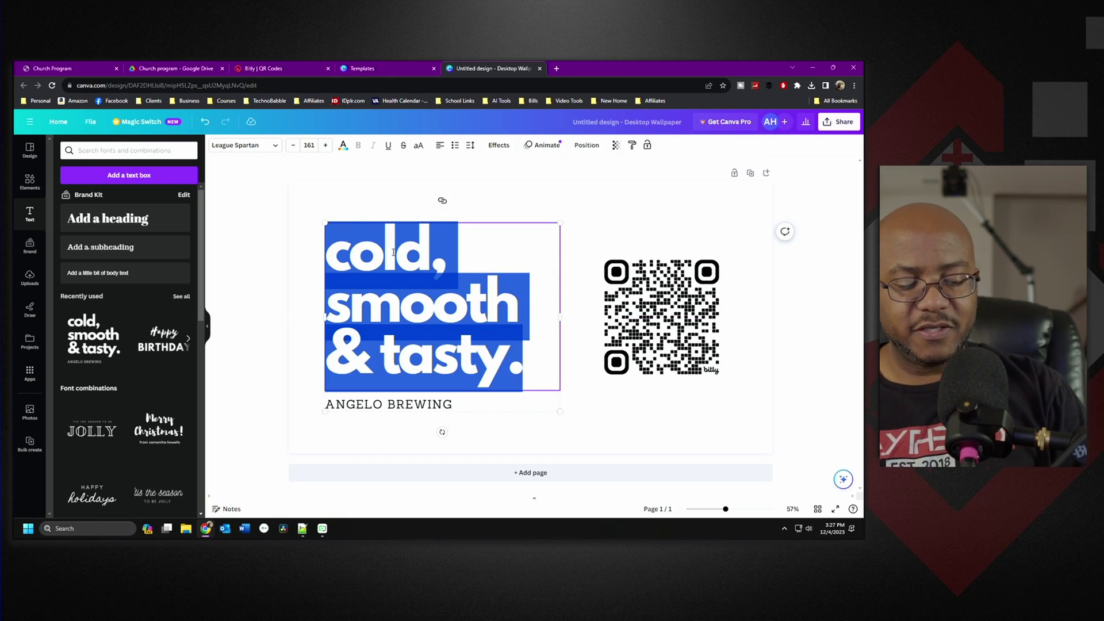
type("Scan")
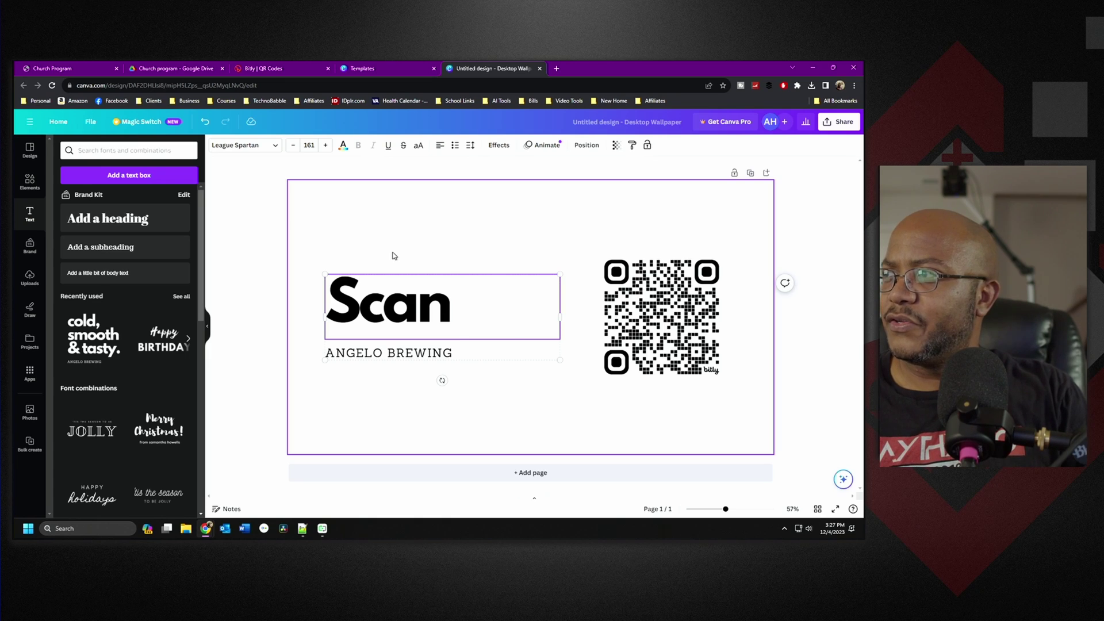
type(" to Get")
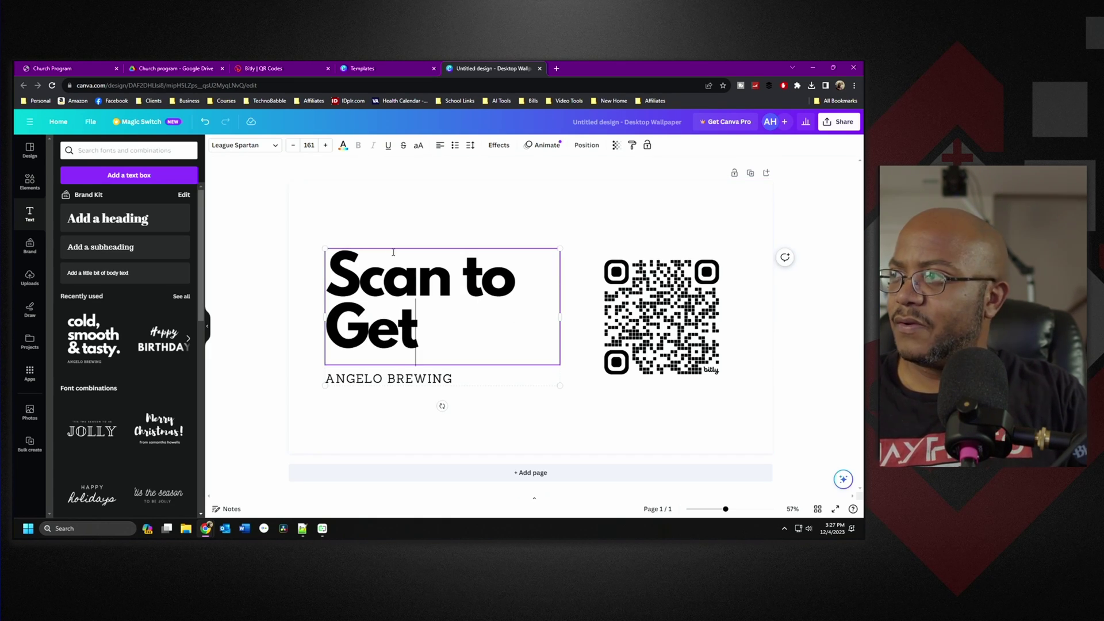
key("BackSpace")
key("BackSpace")
key("BackSpace")
key("BackSpace")
key("BackSpace")
key("BackSpace")
key("BackSpace")
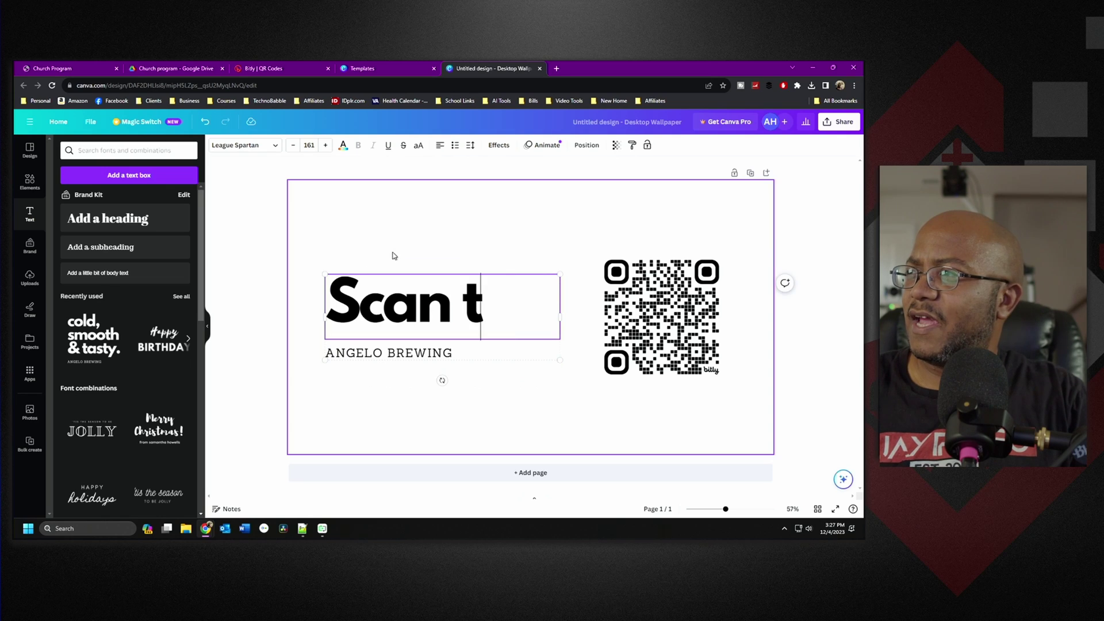
type("for Church")
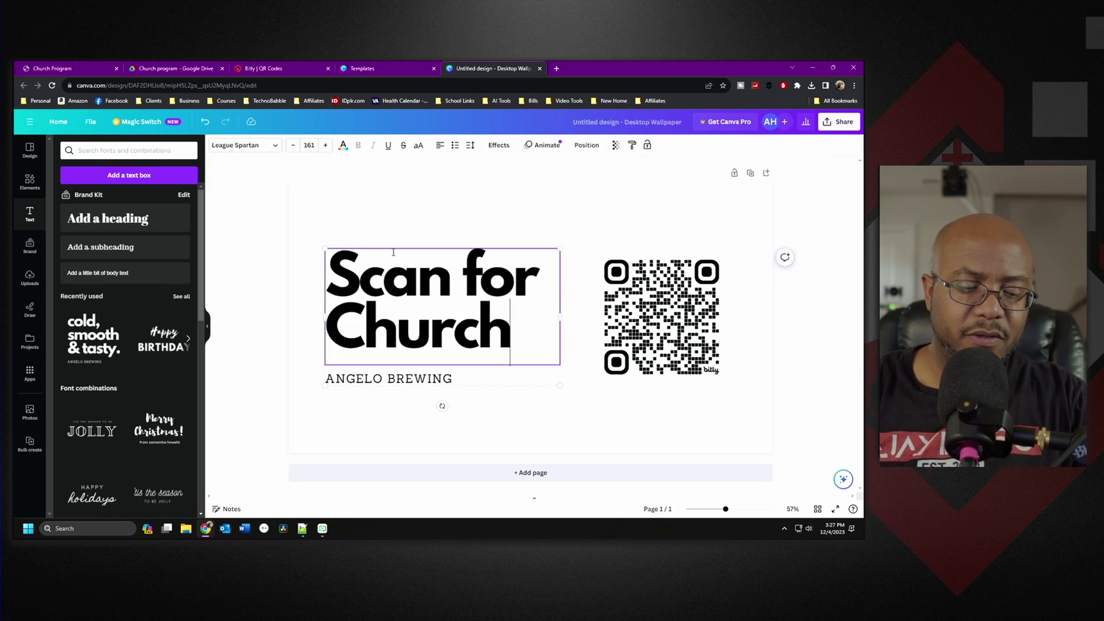
key("Return")
type("Program")
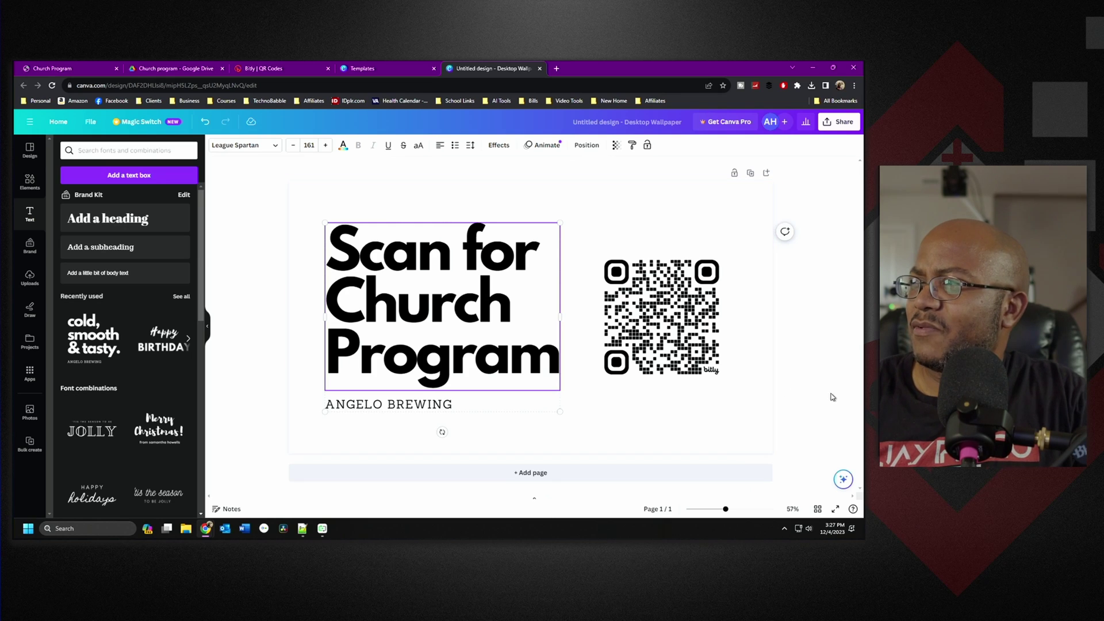
left_click(484, 341)
Ungroup the text, delete the ANGELO BREWING subtitle, and centre the heading vertically.
right_click(452, 406)
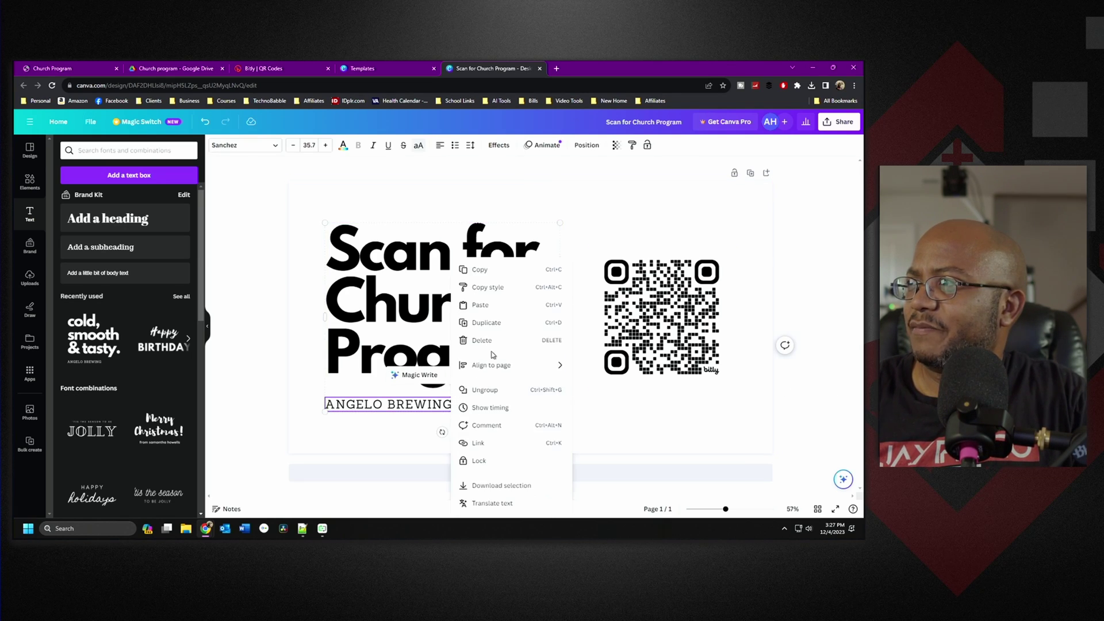
left_click(484, 390)
left_click(796, 386)
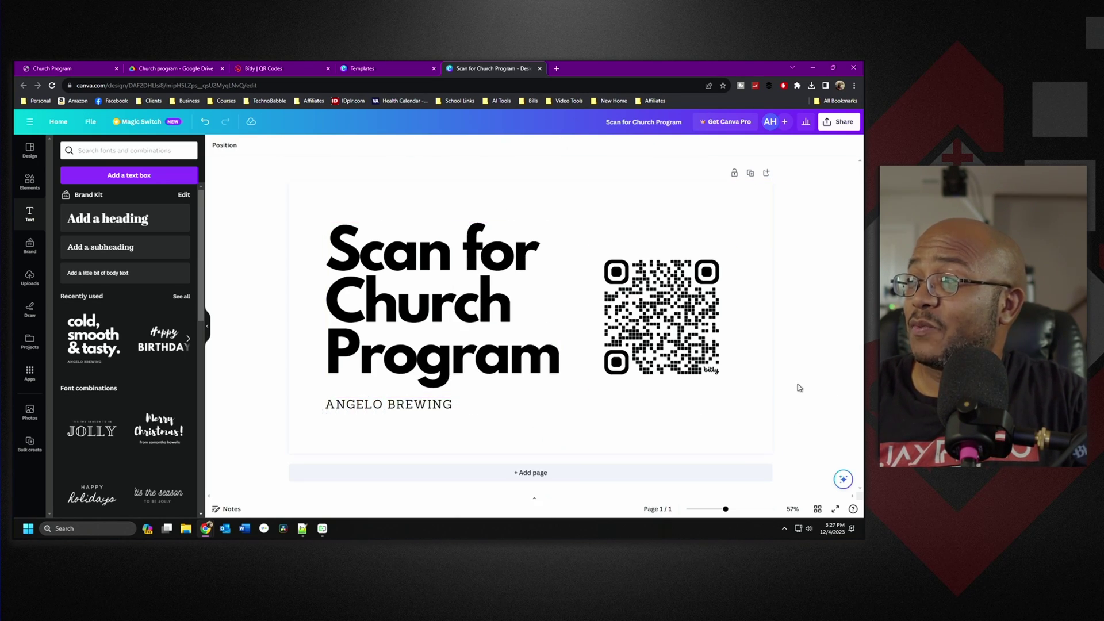
left_click(488, 409)
key("Delete")
left_click(435, 335)
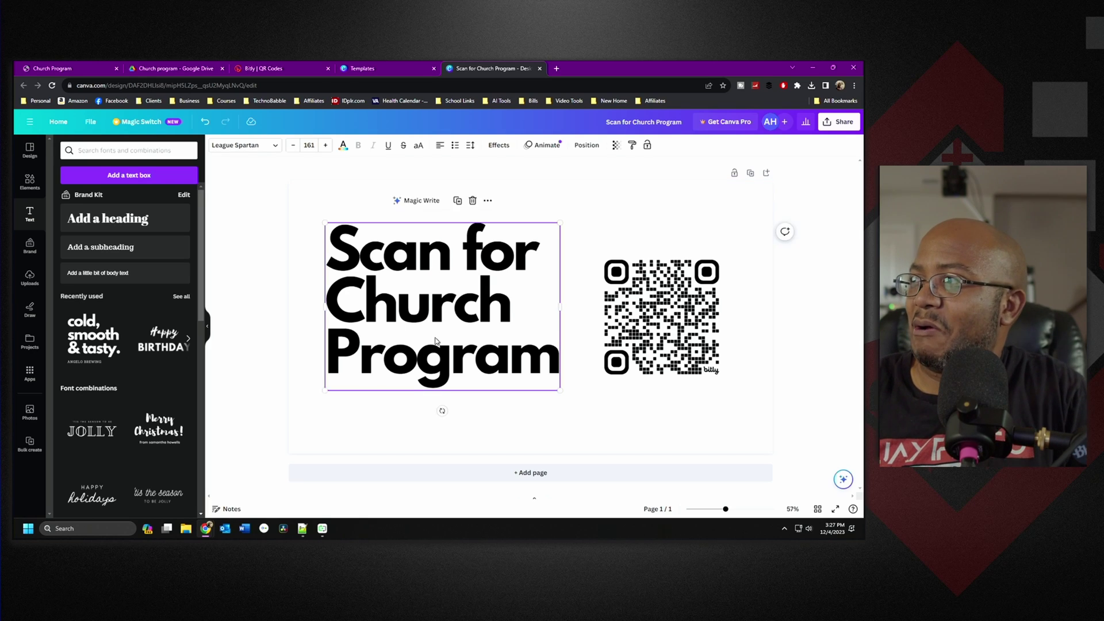
left_click_drag(436, 334, 436, 346)
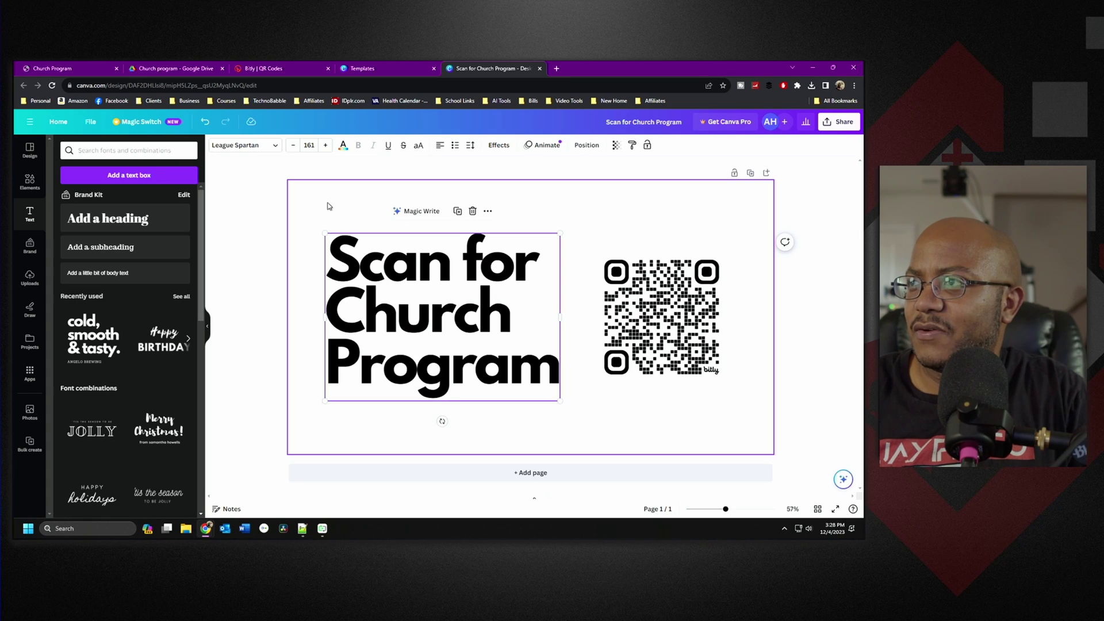
Give the page a red-to-orange gradient background.
left_click(267, 176)
left_click(215, 147)
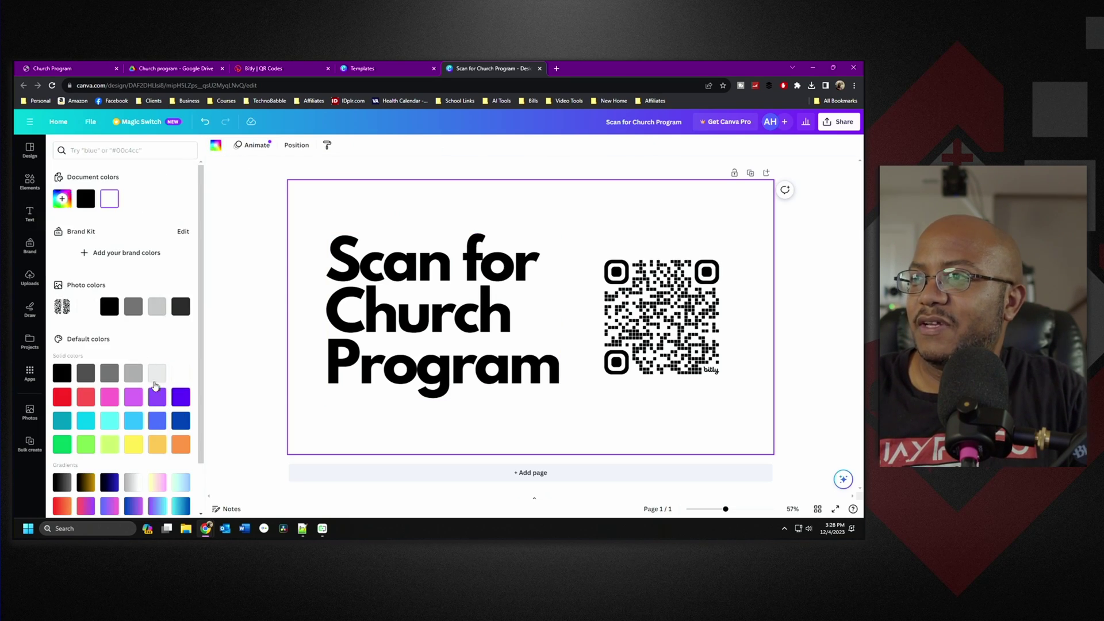
scroll(138, 391, "down", 1)
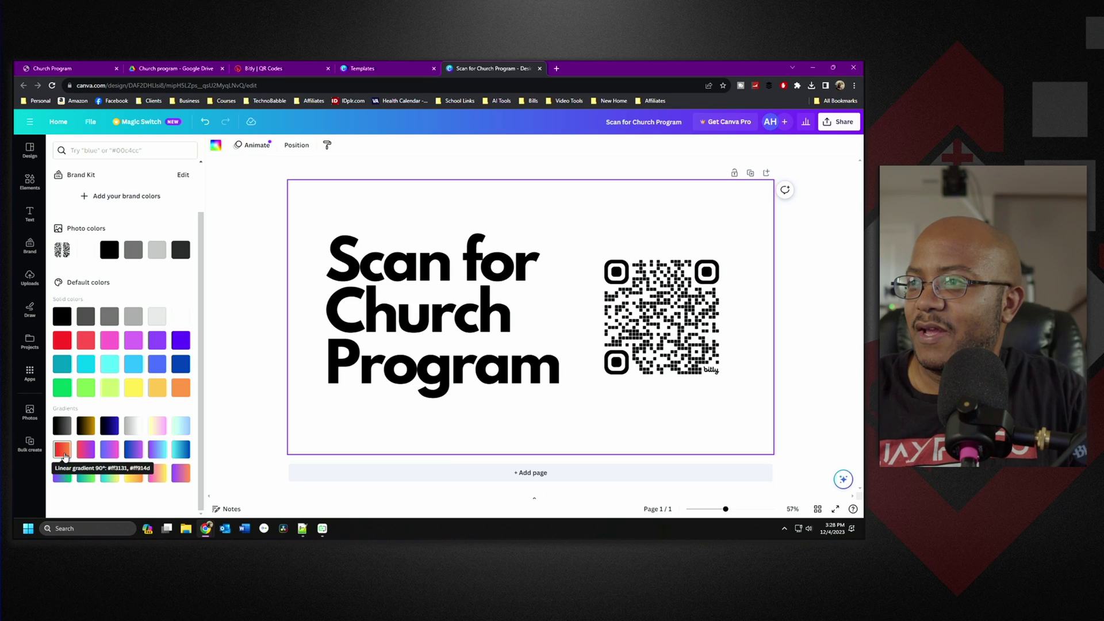
left_click(63, 454)
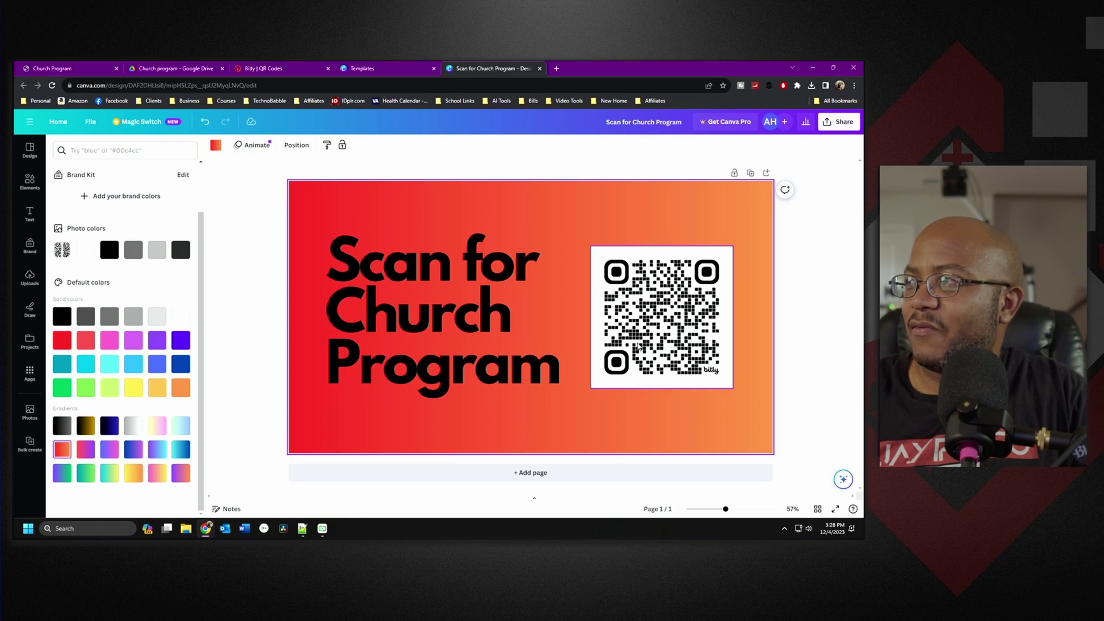
Add a solid black border of weight 16 to the QR code image.
left_click(686, 348)
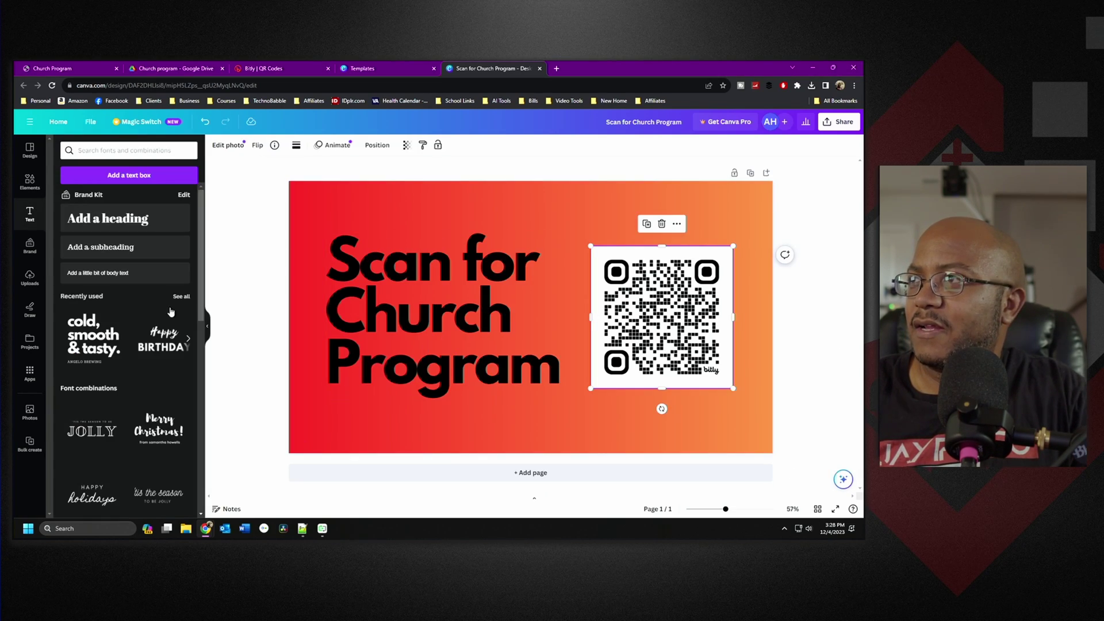
left_click(295, 146)
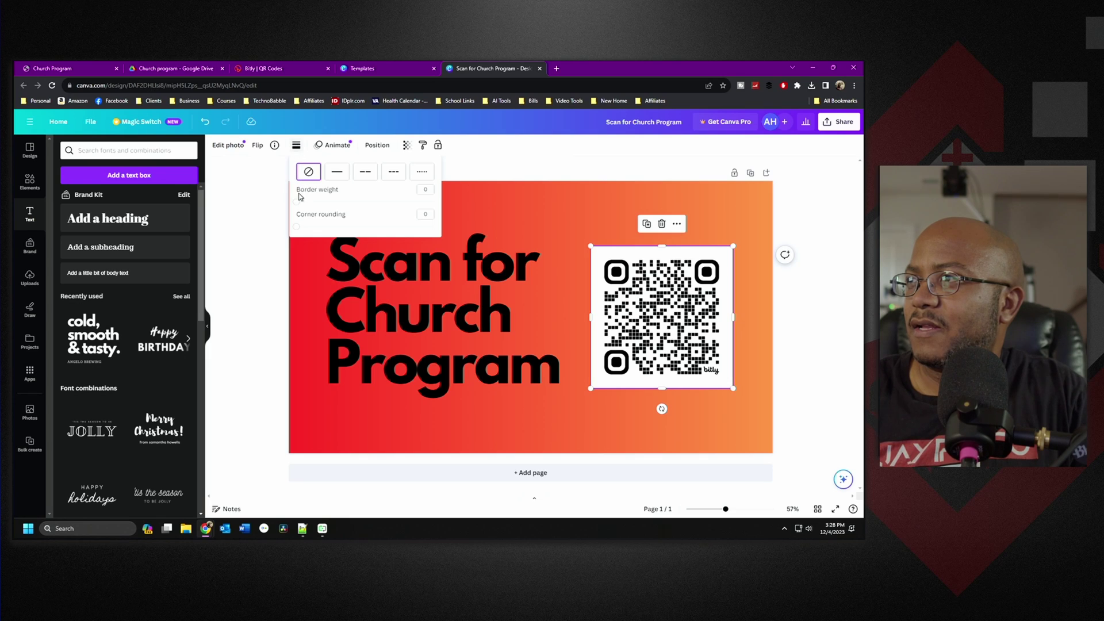
left_click(336, 172)
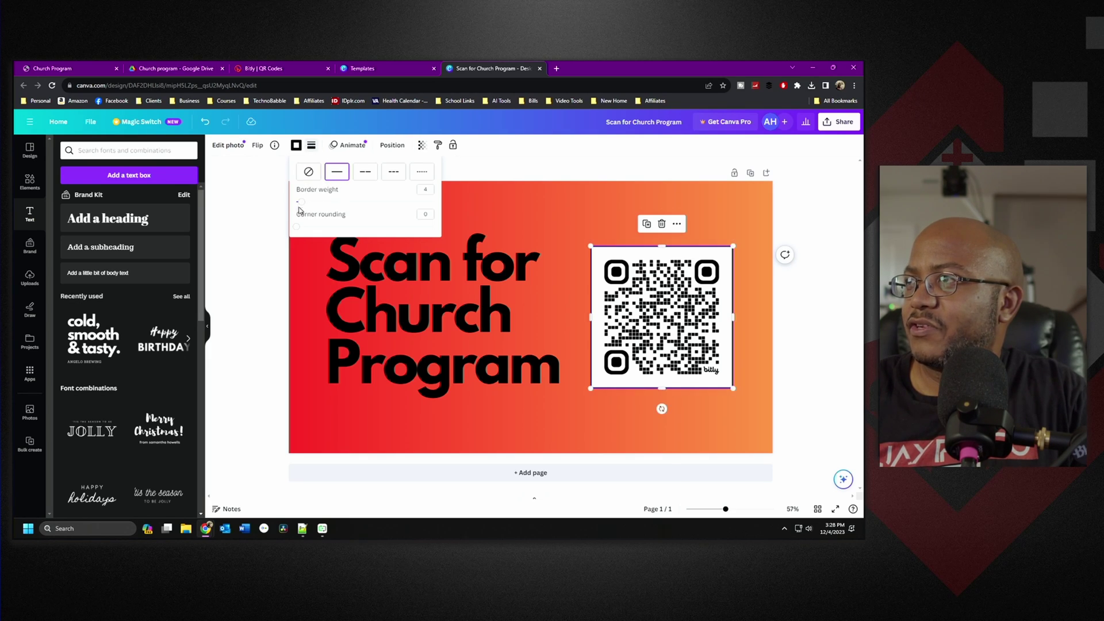
left_click_drag(301, 205, 318, 202)
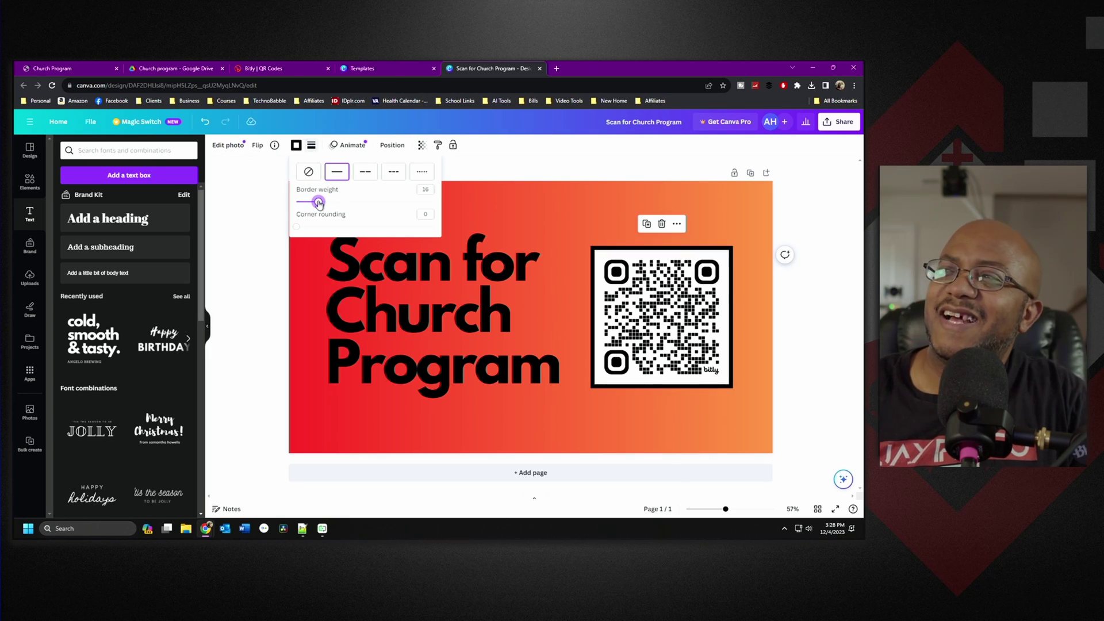
left_click(409, 315)
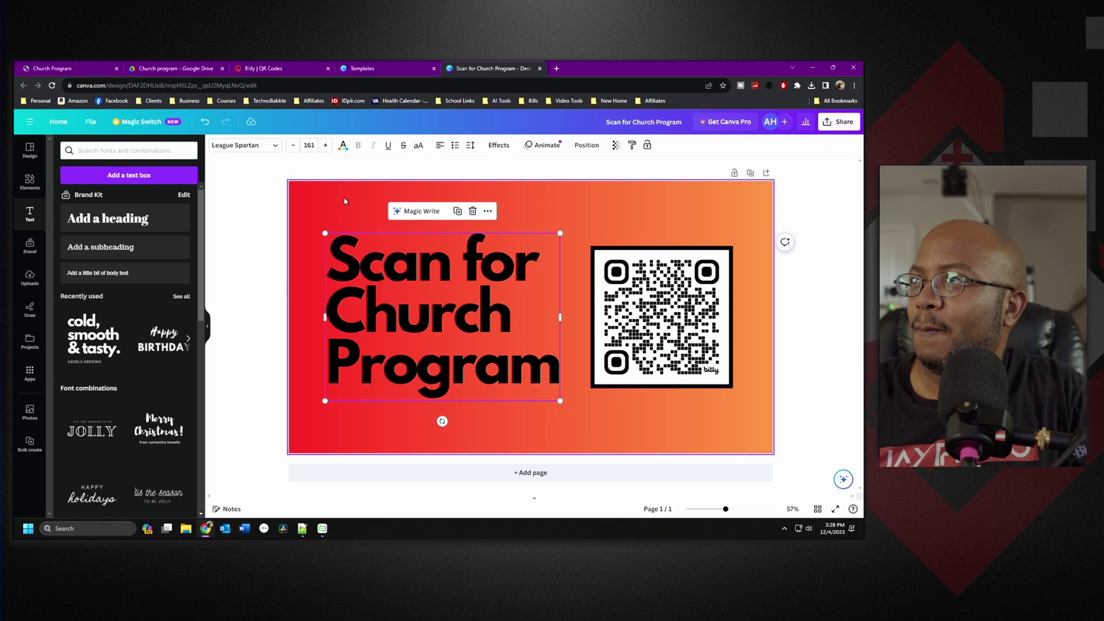
Add a light grey Shadow effect to the Scan for Church Program headline.
left_click(343, 146)
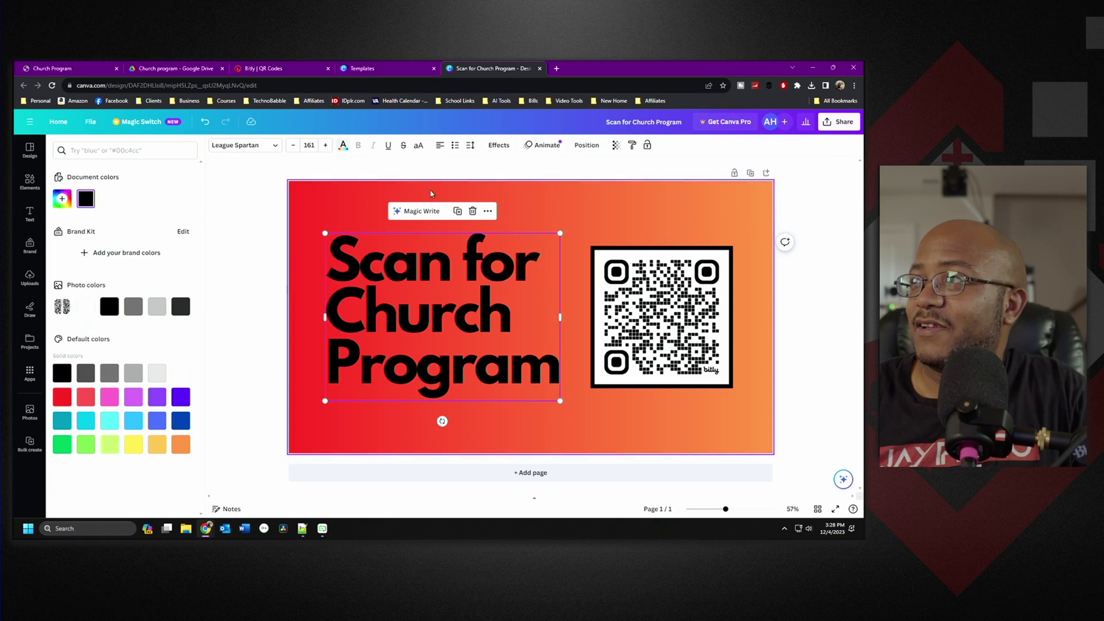
left_click(497, 149)
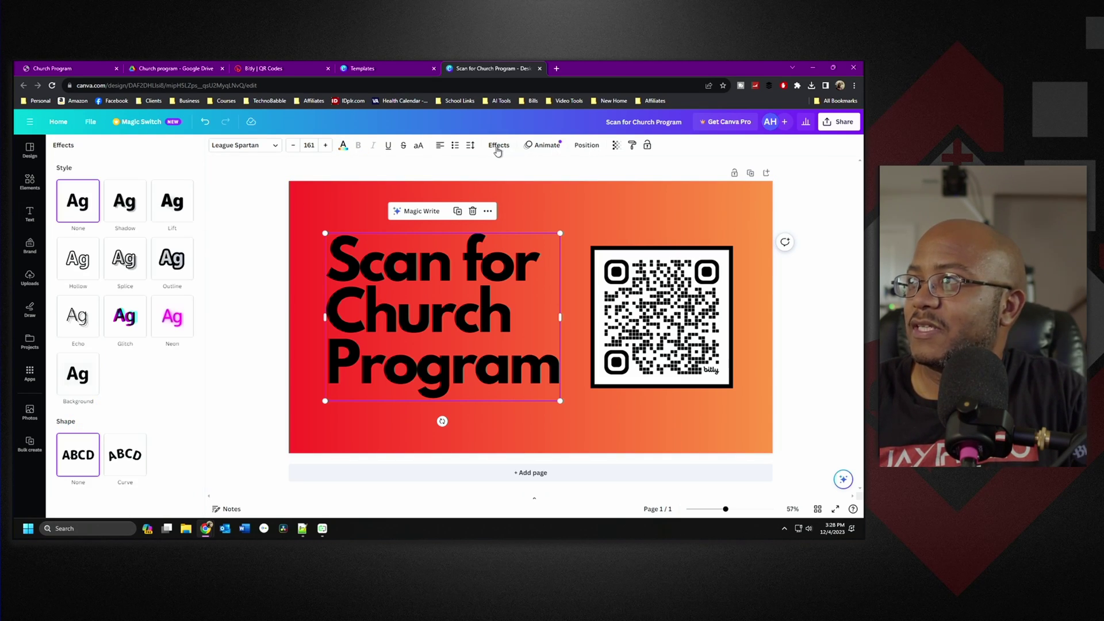
left_click(121, 207)
left_click(180, 344)
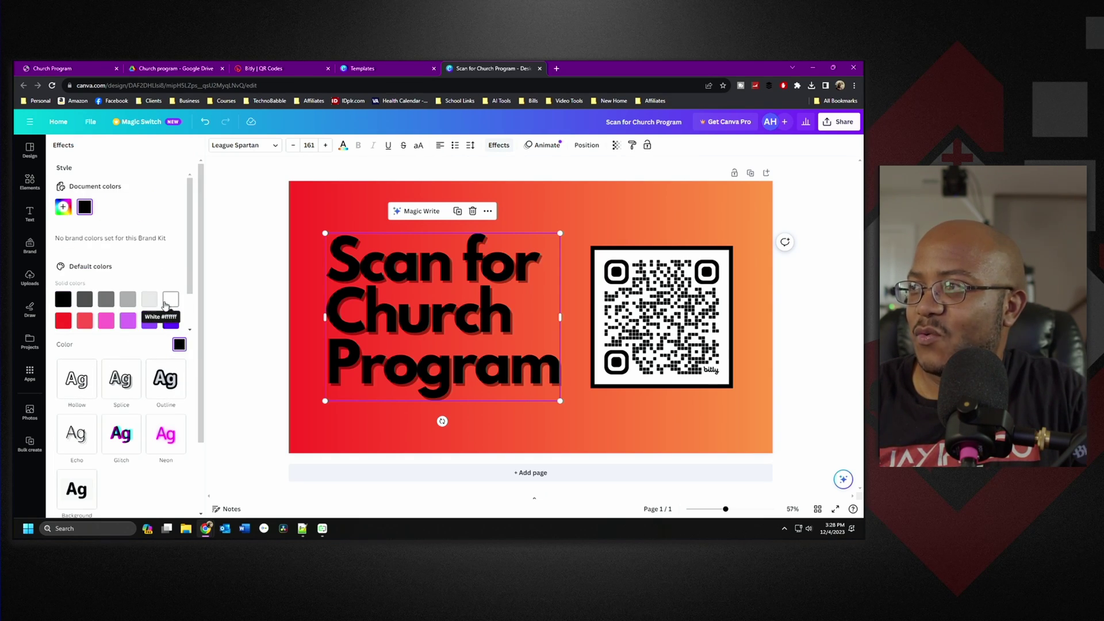
left_click(150, 304)
left_click(266, 374)
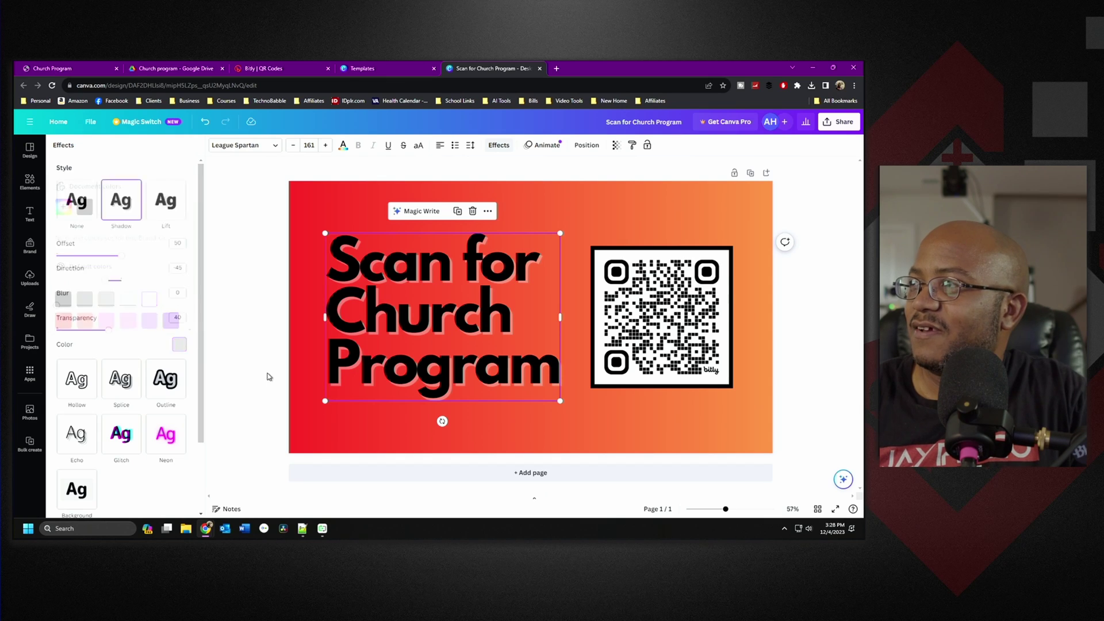
left_click(267, 375)
Download the design as a PNG file.
left_click(829, 303)
left_click(839, 121)
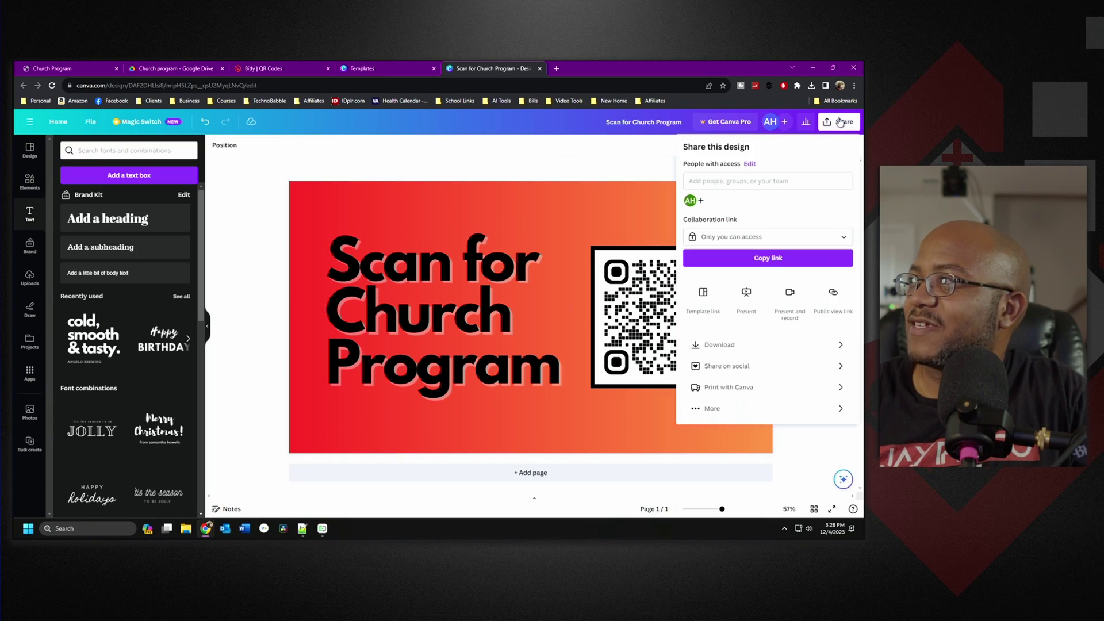
left_click(716, 349)
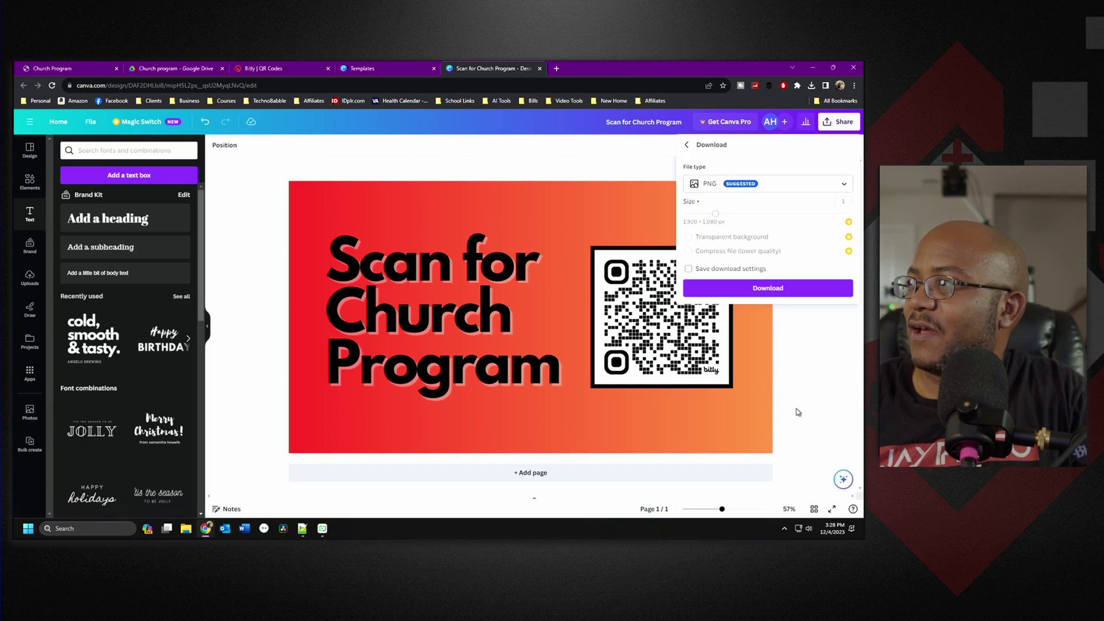
left_click(782, 293)
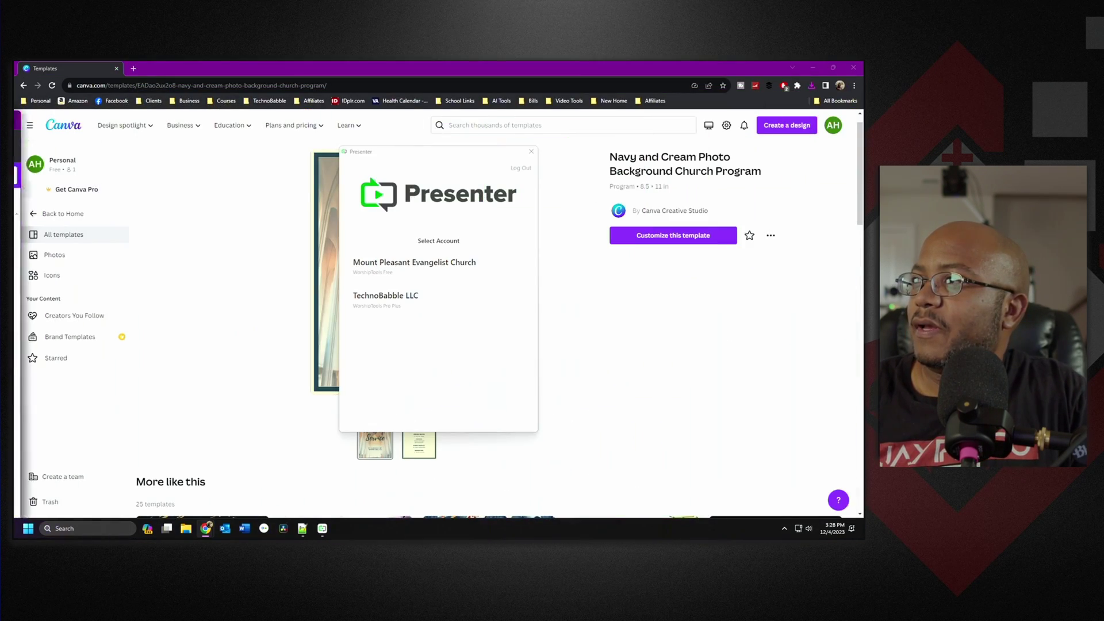
Sign in with the organisation's account and import Scan for Church Program.png from Downloads into Media.
left_click(442, 294)
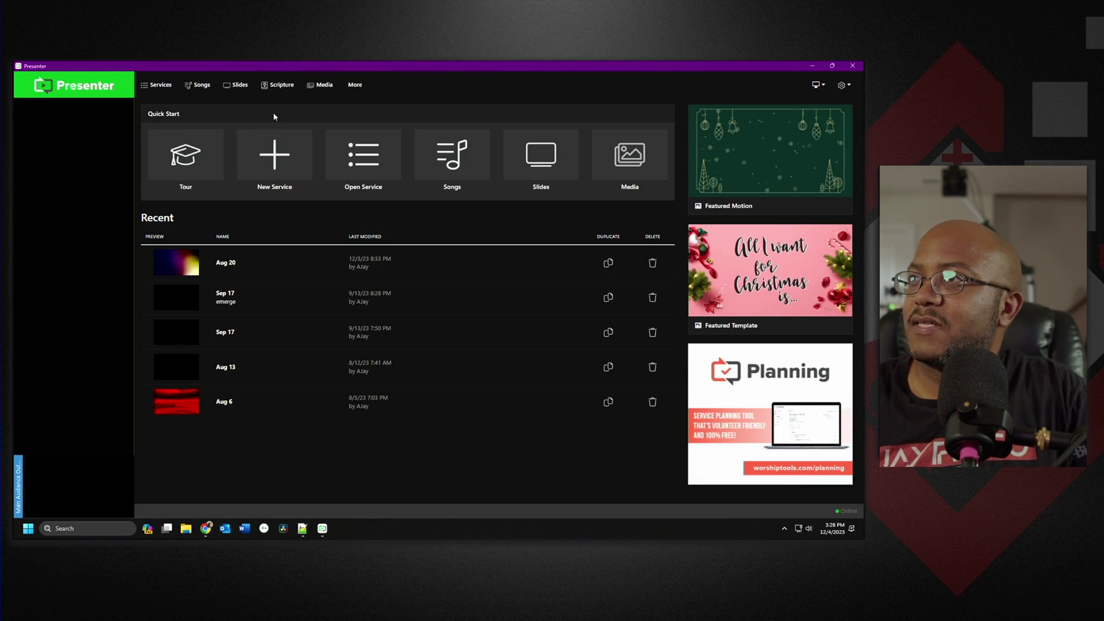
left_click(324, 86)
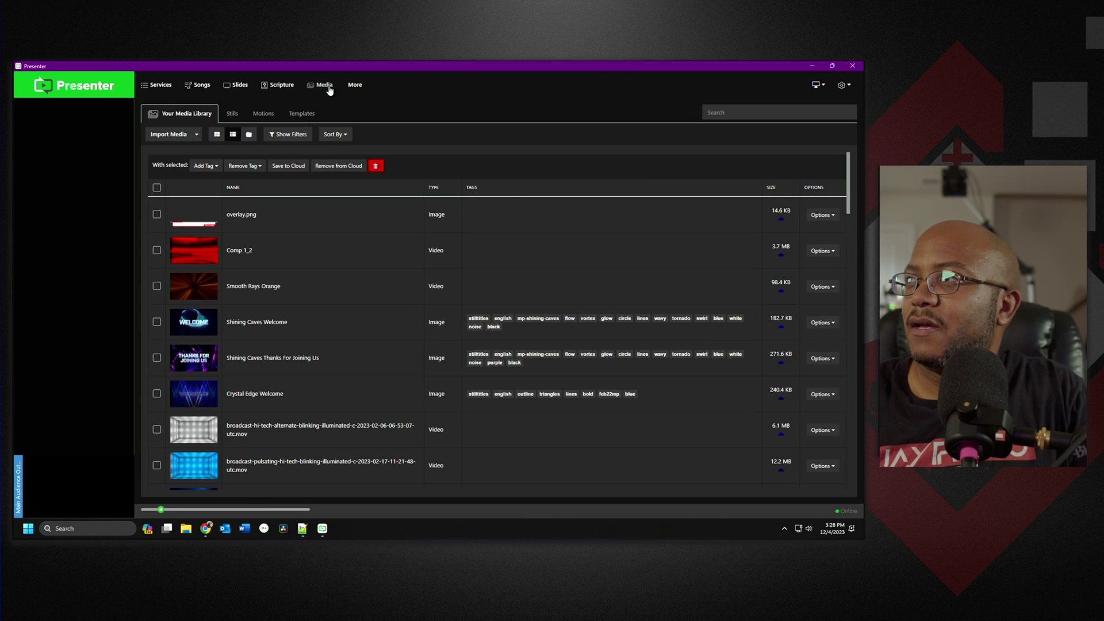
left_click(177, 135)
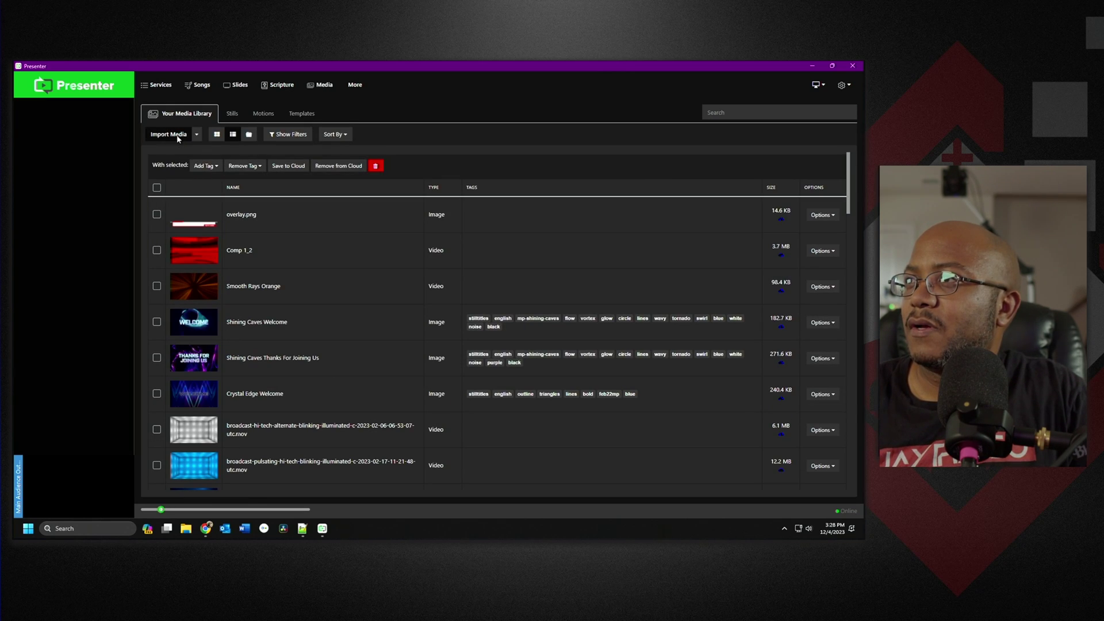
left_click(61, 182)
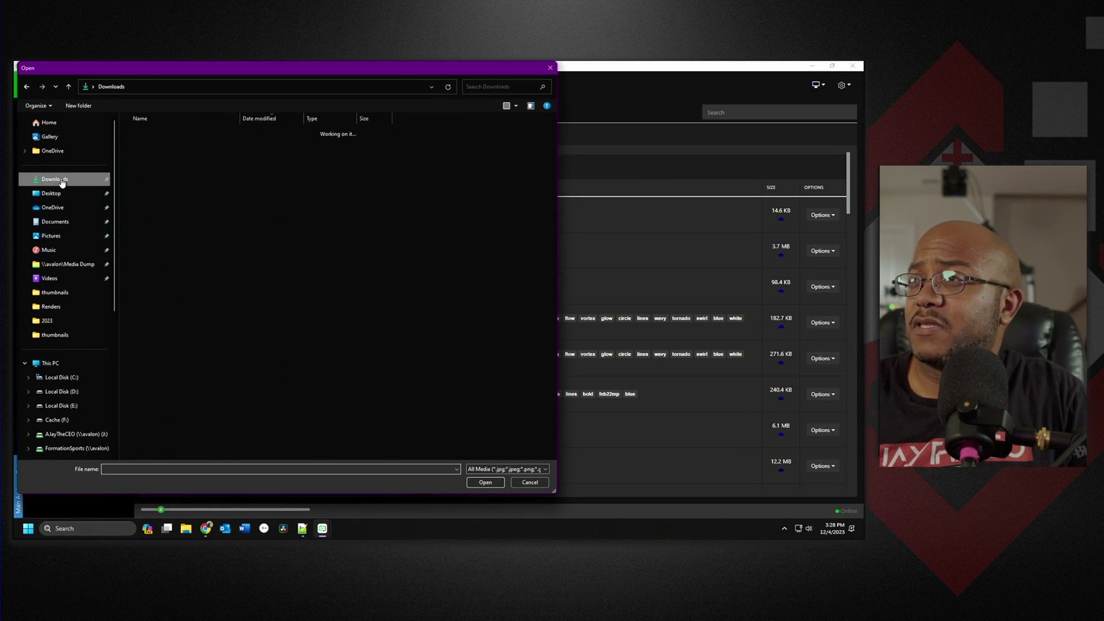
left_click(173, 146)
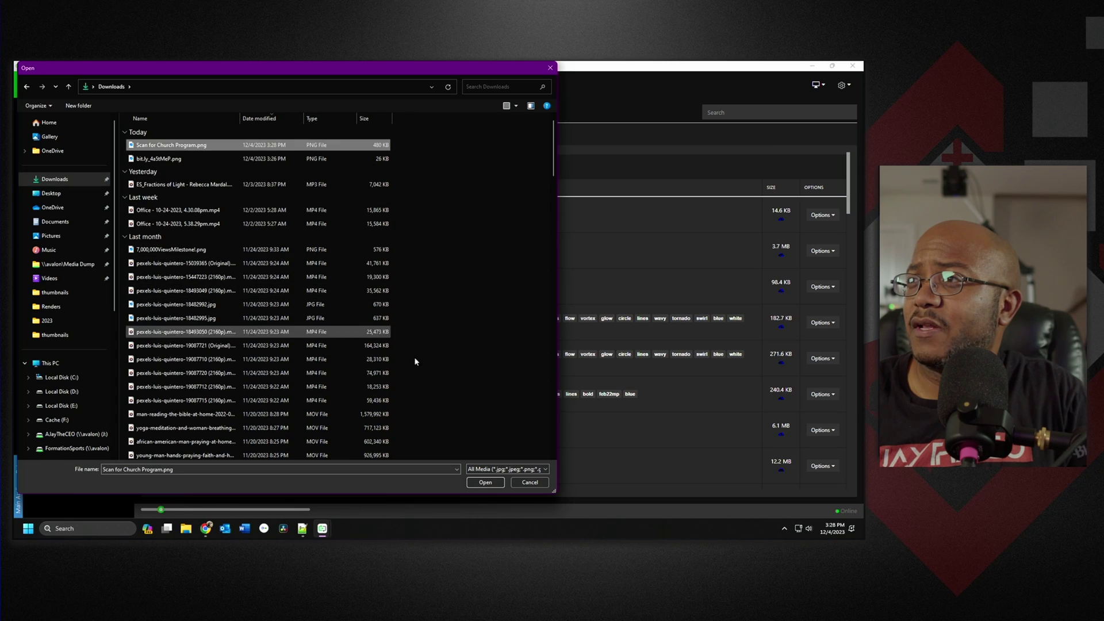
left_click(486, 482)
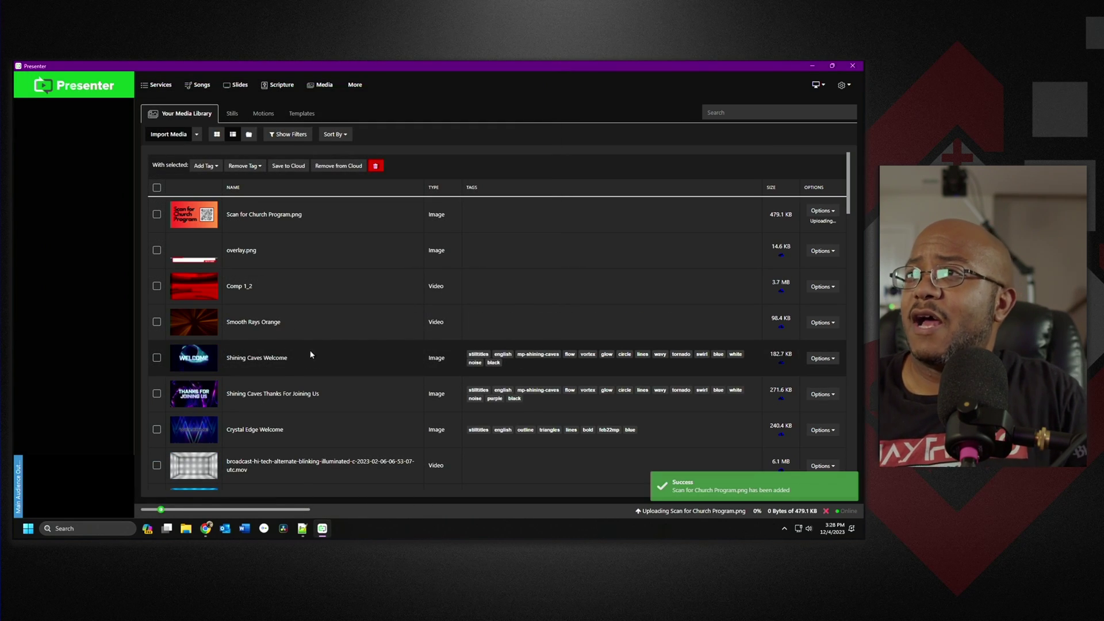
left_click(85, 101)
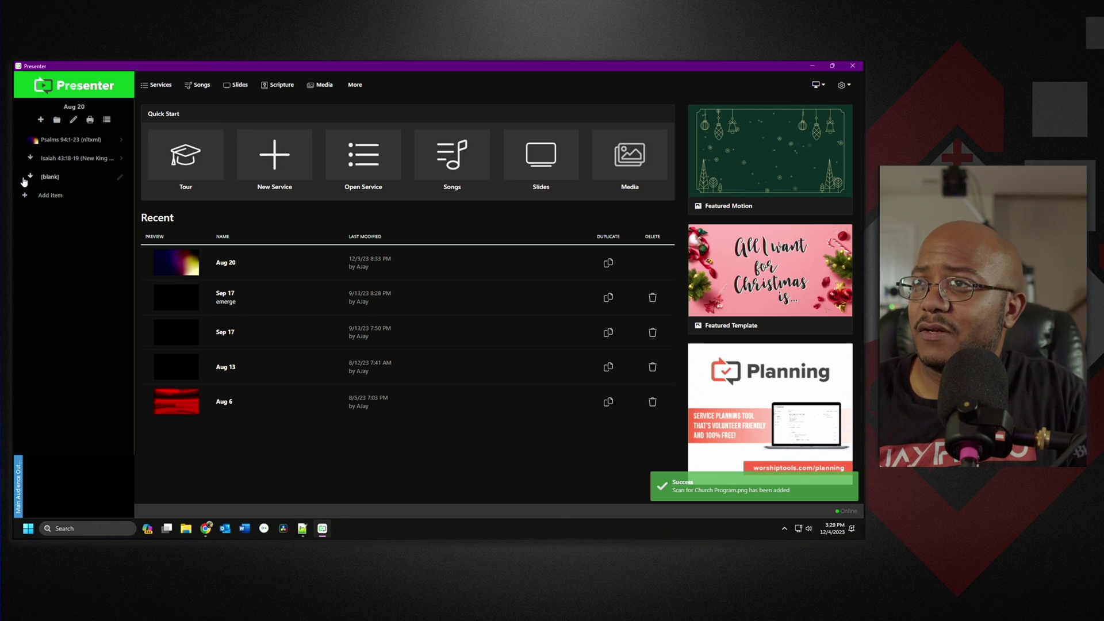
Set the blank cue's media background to Scan for Church Program.png and launch it live.
left_click(24, 181)
left_click(362, 185)
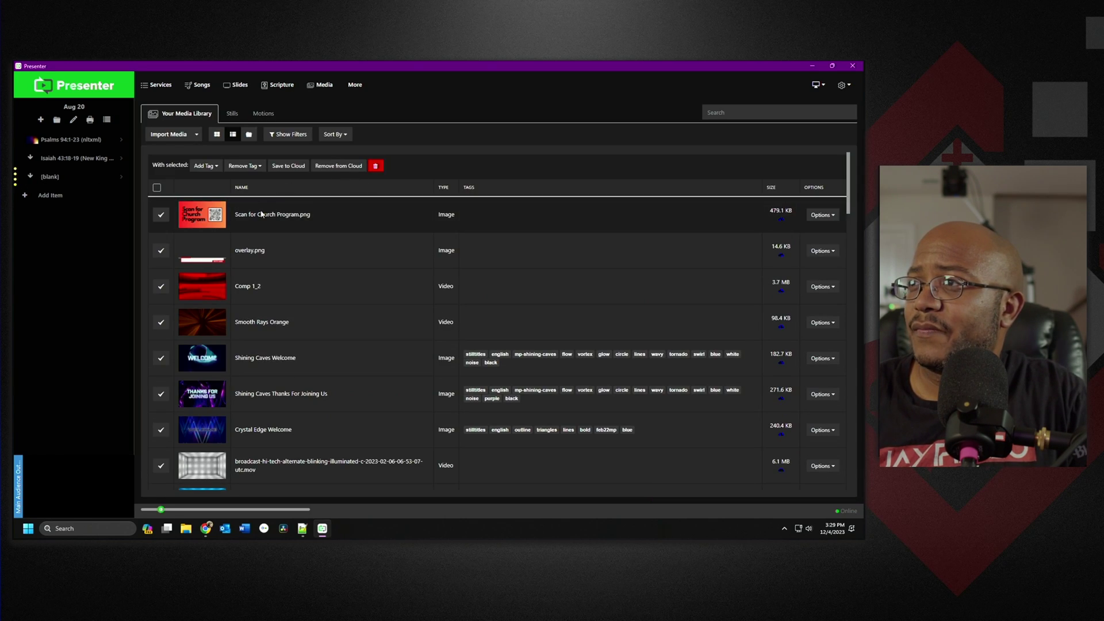
left_click(210, 217)
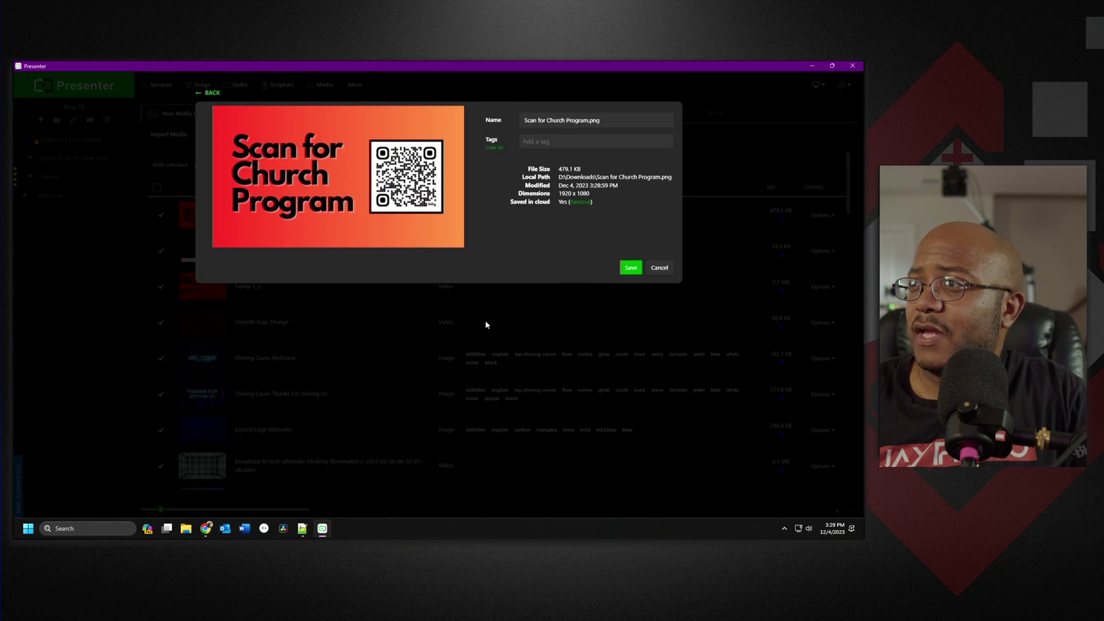
left_click(632, 272)
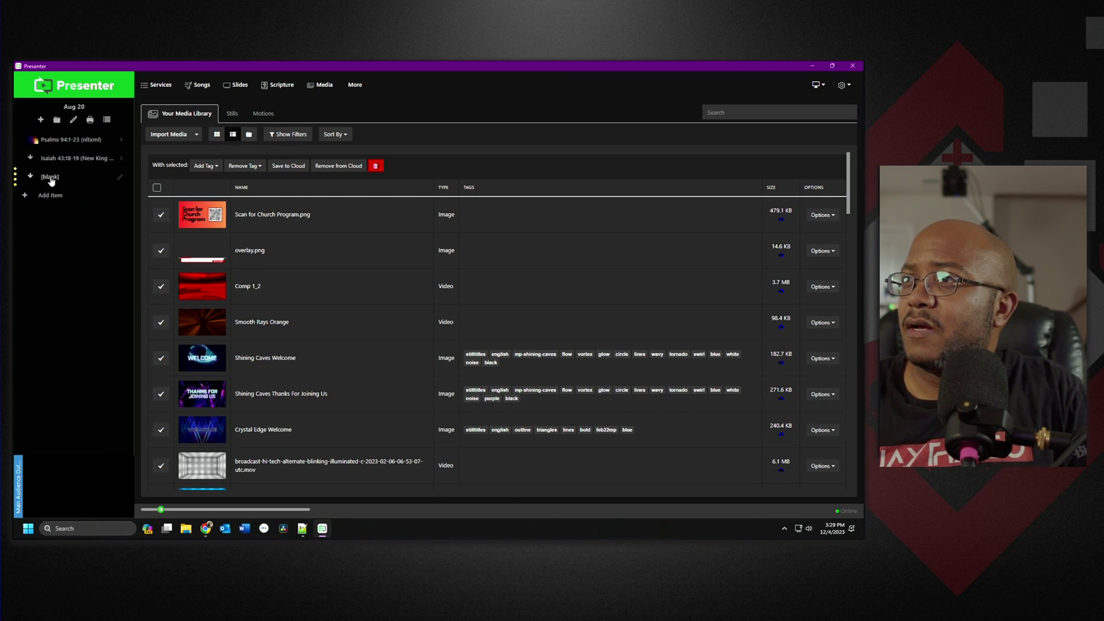
left_click(161, 216)
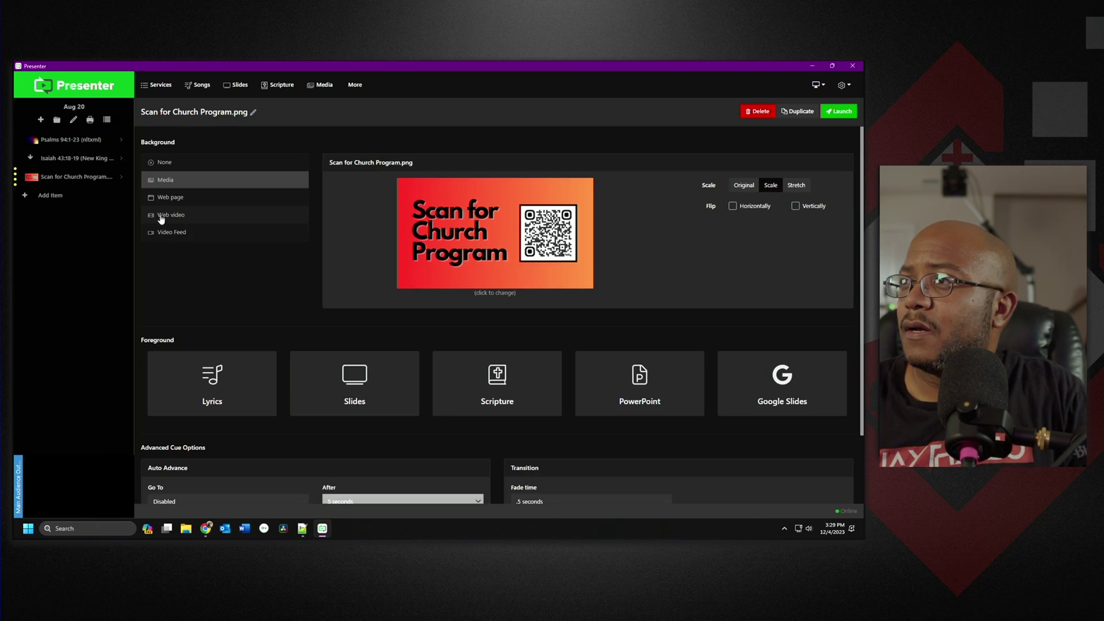
left_click(839, 110)
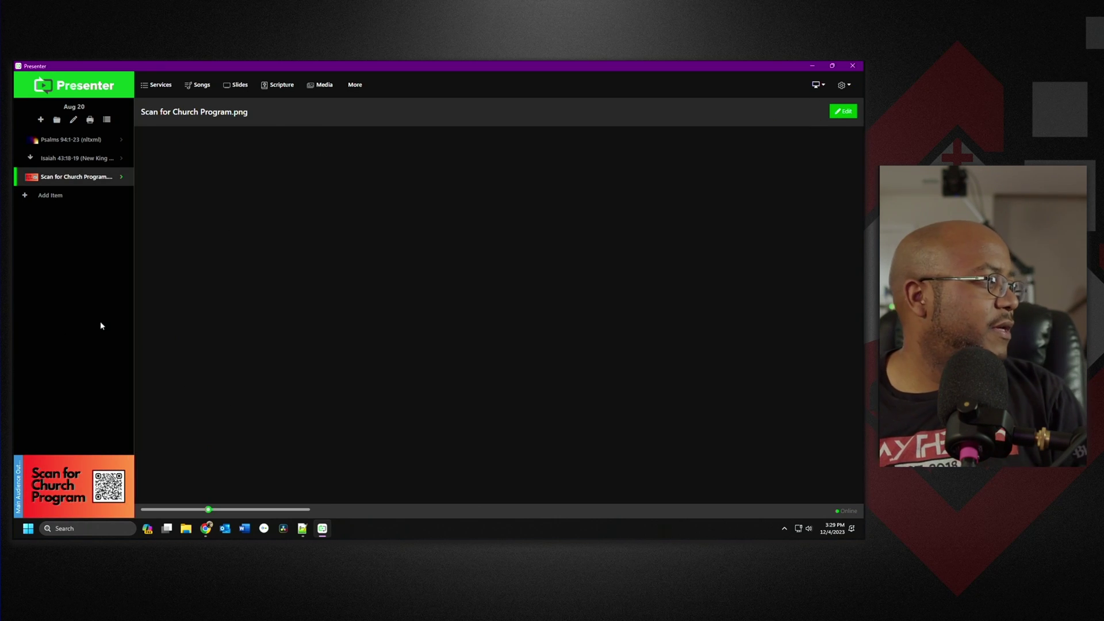